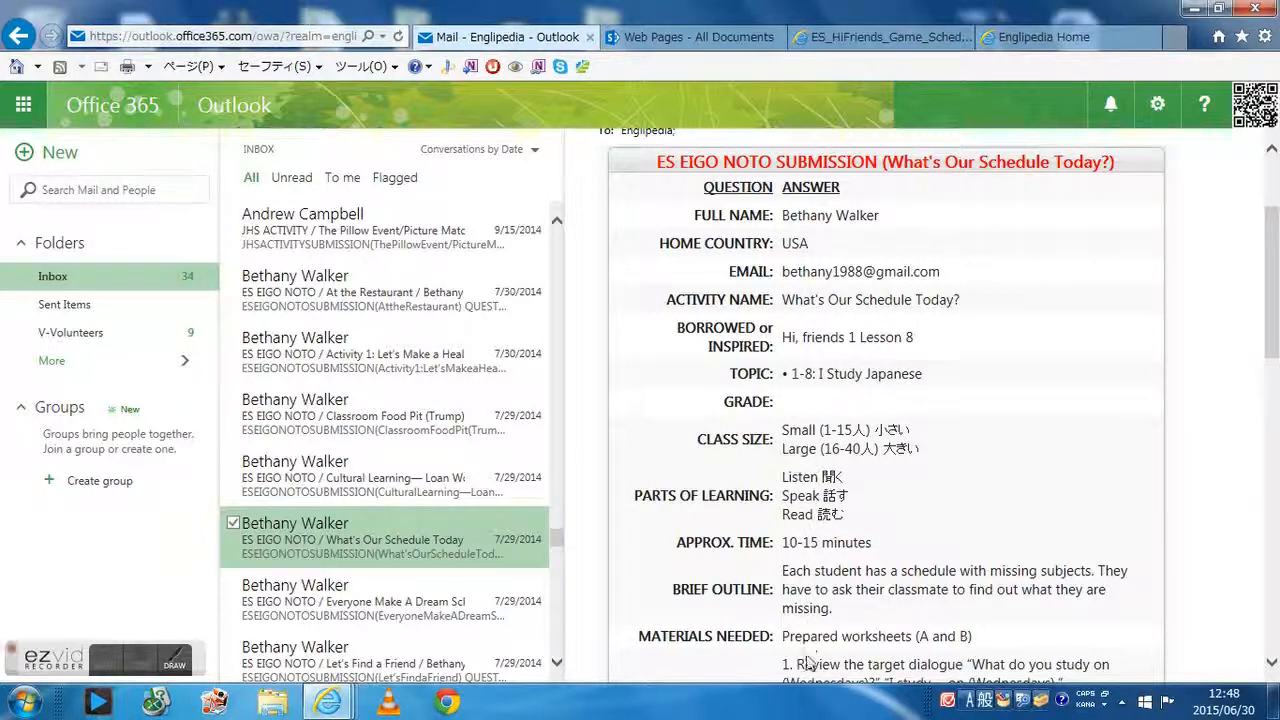
Switch to the Schedule Gap page editor and look over its content
click(851, 40)
drag(844, 449, 410, 447)
click(404, 440)
scroll(410, 438, down, 5)
scroll(514, 420, down, 2)
scroll(514, 420, up, 8)
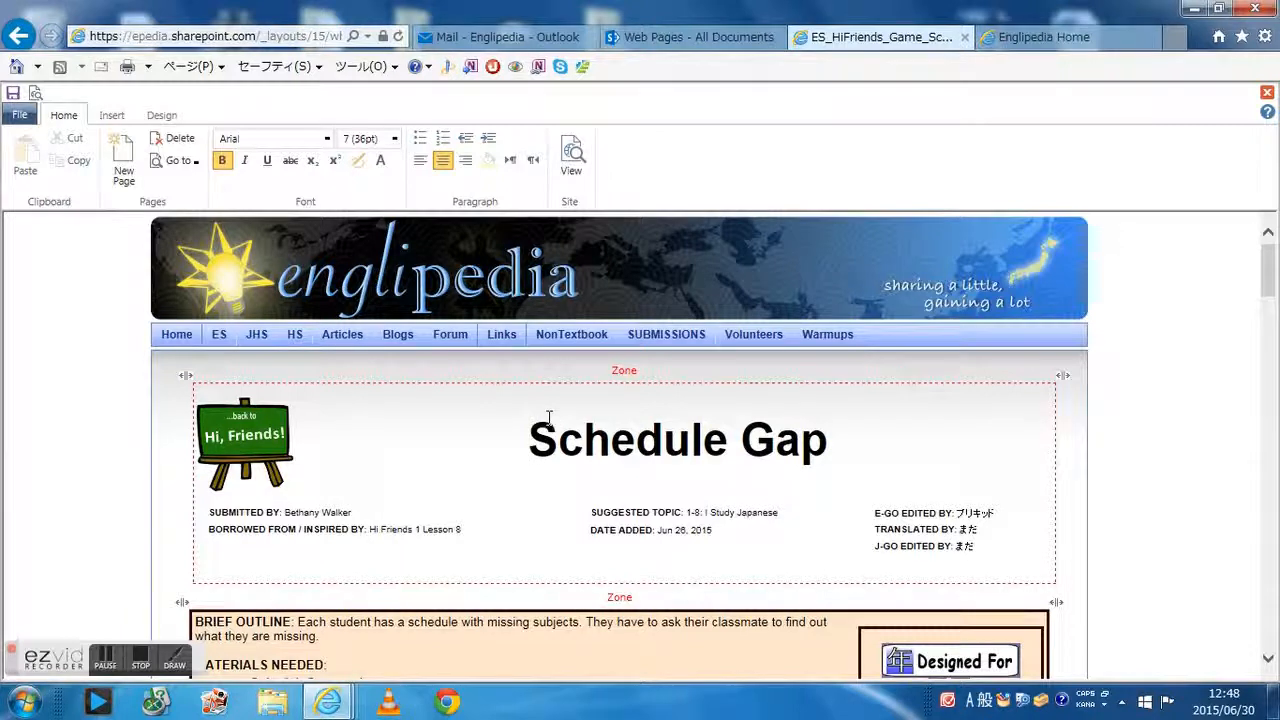
Open the site map and find the ES_HiFriends_Game_ScheduleGap page in the list
click(1044, 37)
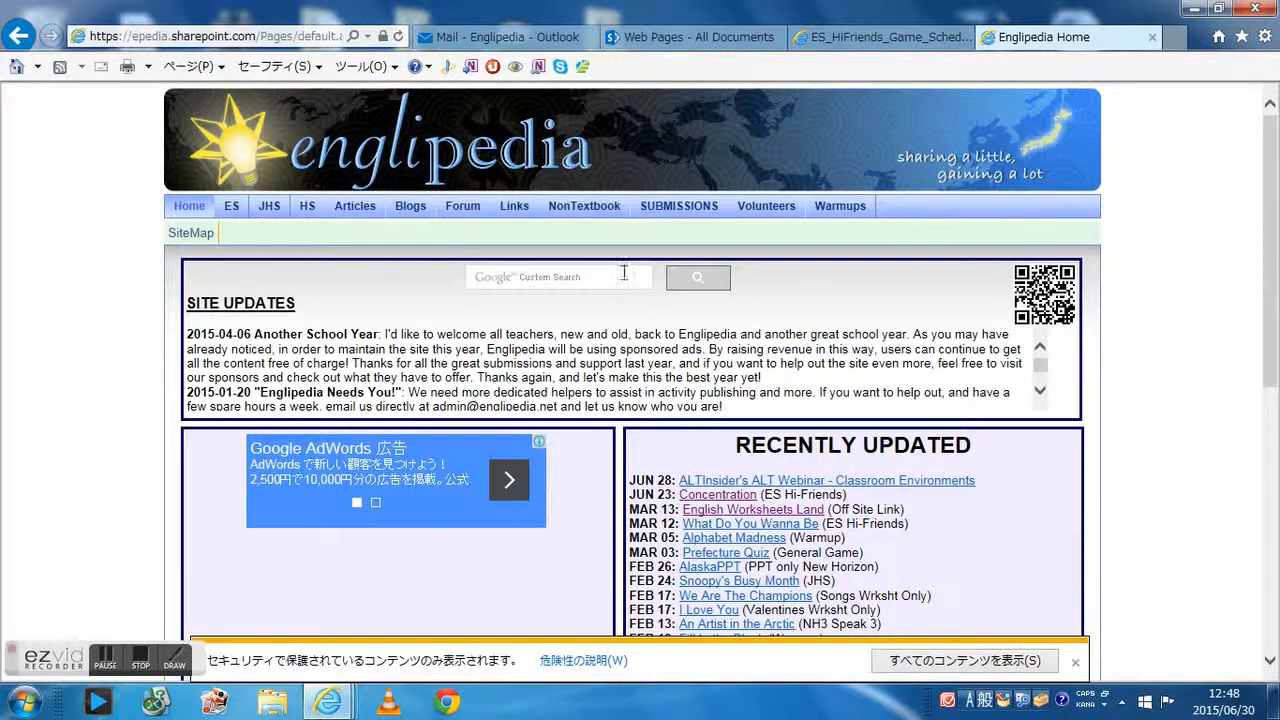
click(205, 234)
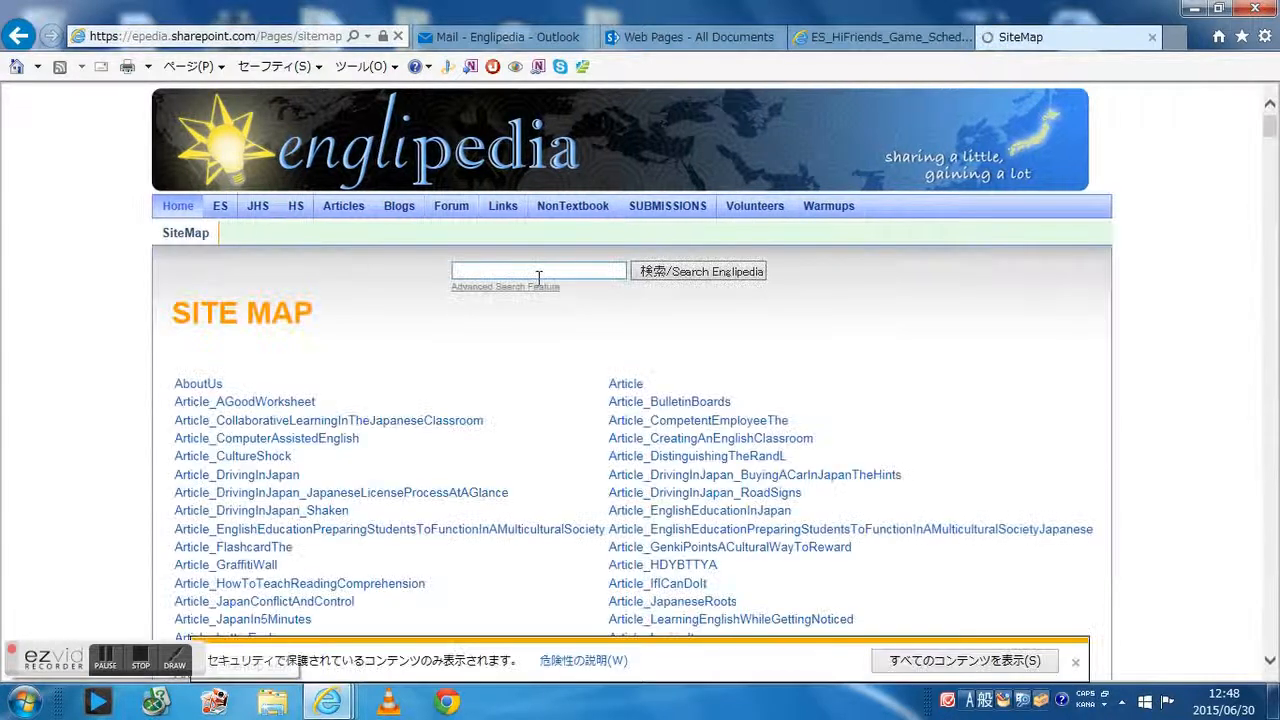
scroll(530, 287, down, 20)
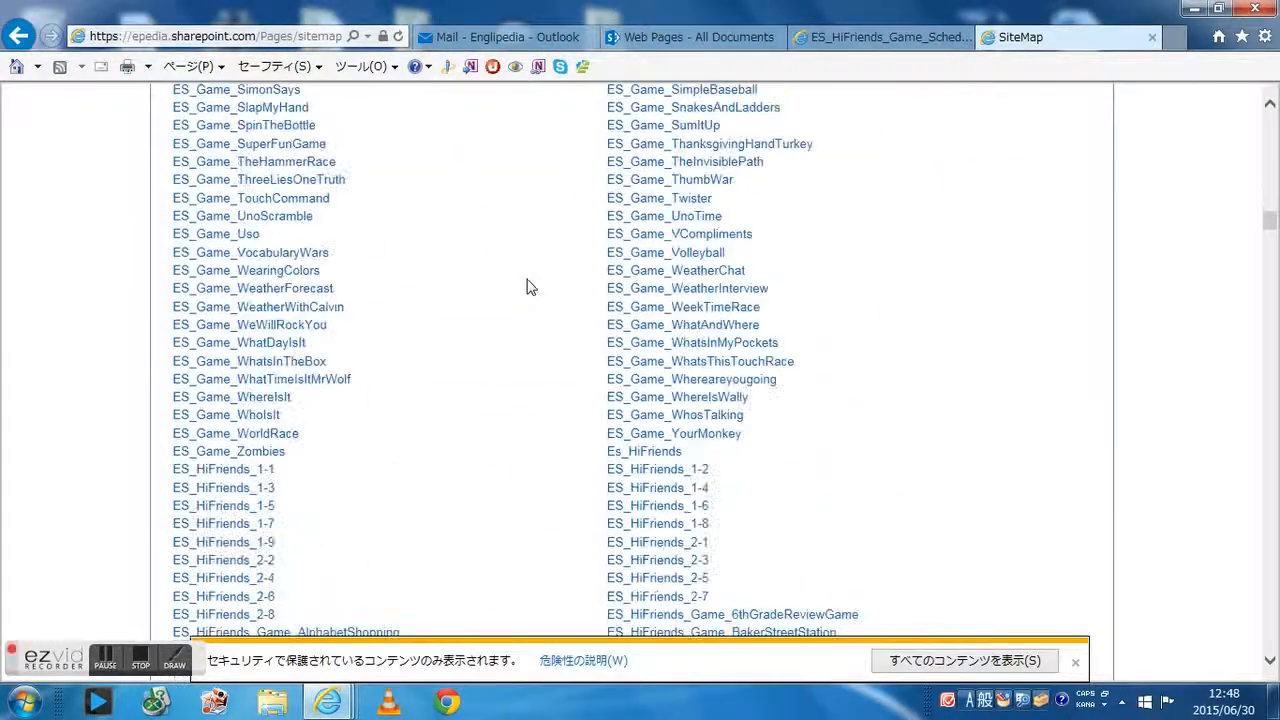
scroll(530, 287, down, 5)
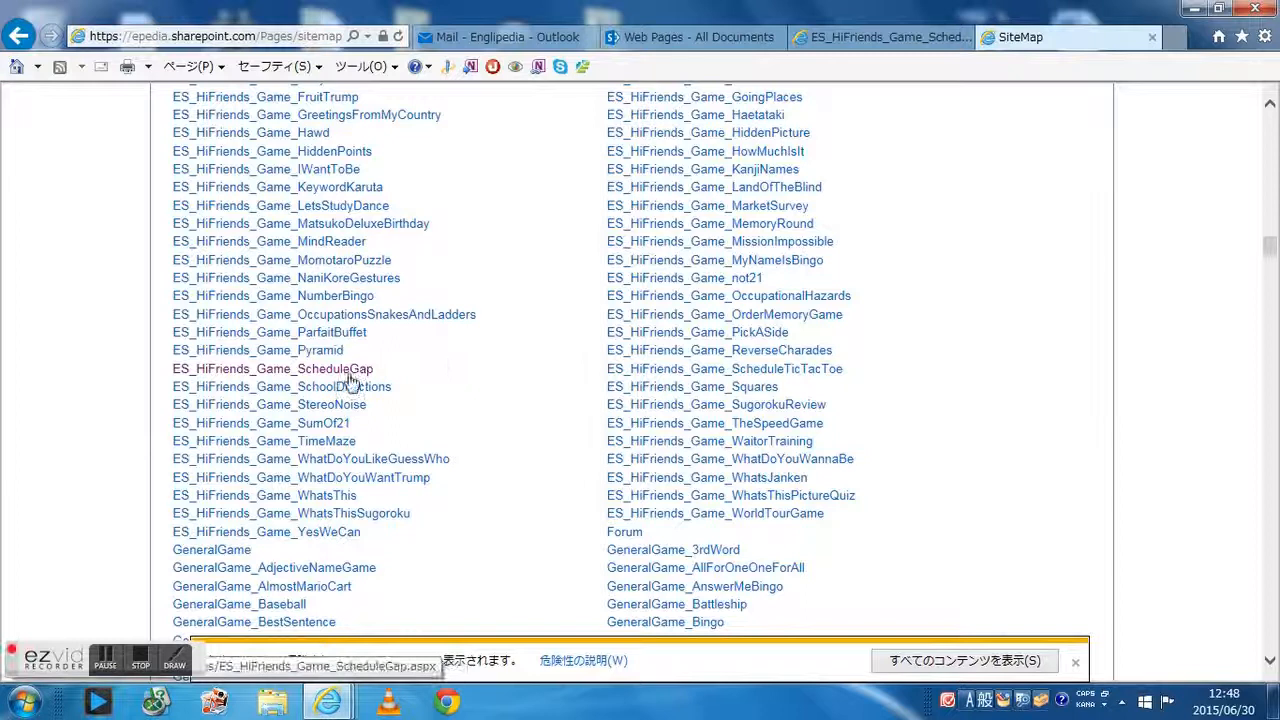
drag(372, 370, 180, 383)
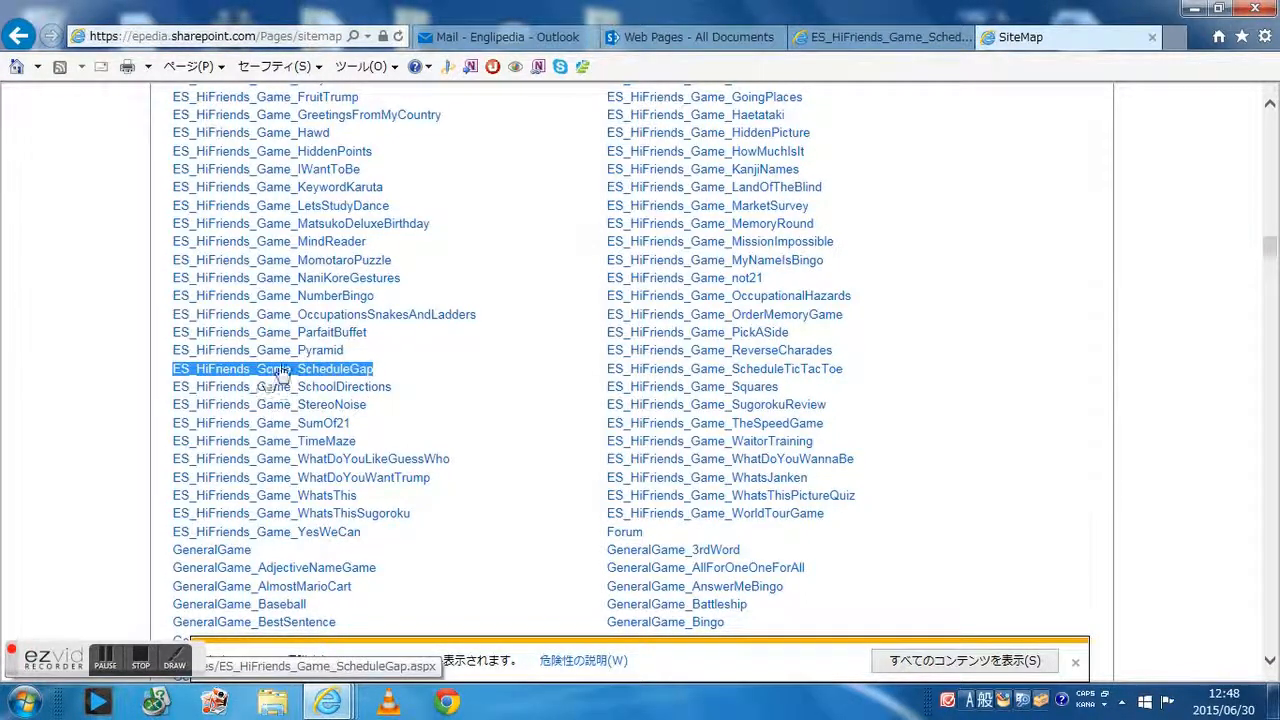
scroll(514, 349, up, 2)
scroll(487, 425, up, 1)
scroll(490, 415, up, 20)
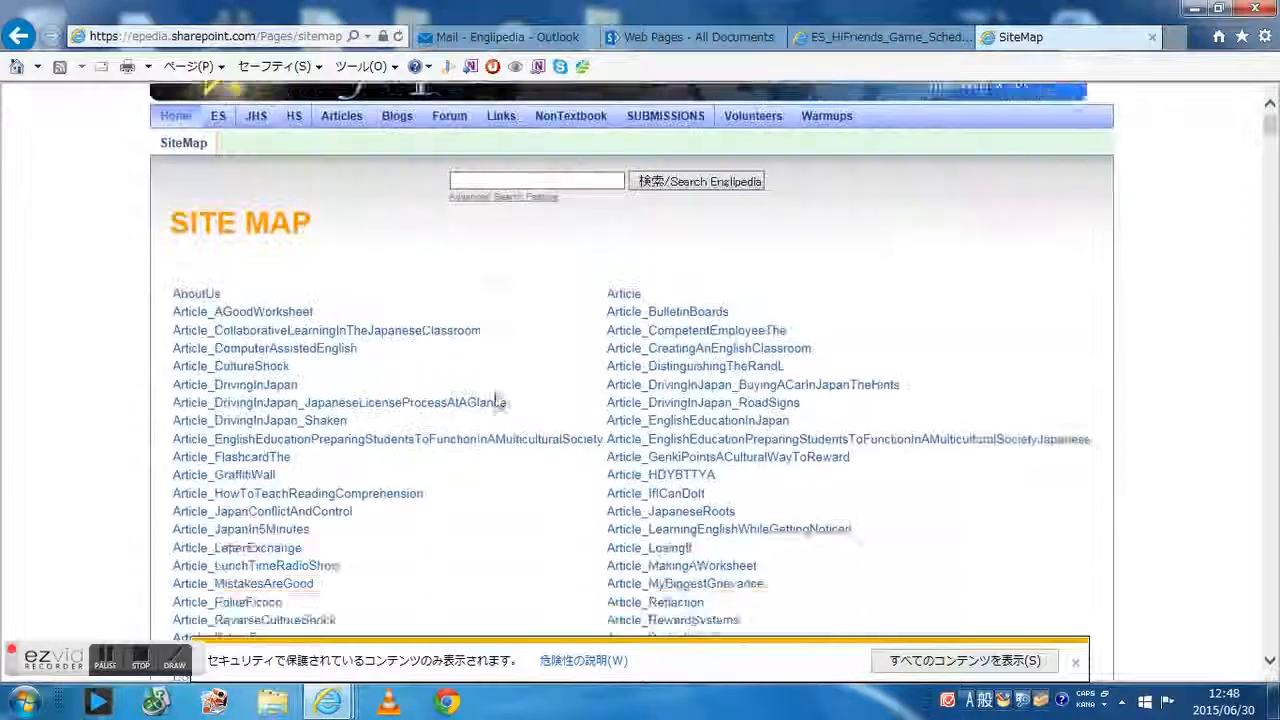
scroll(497, 400, up, 1)
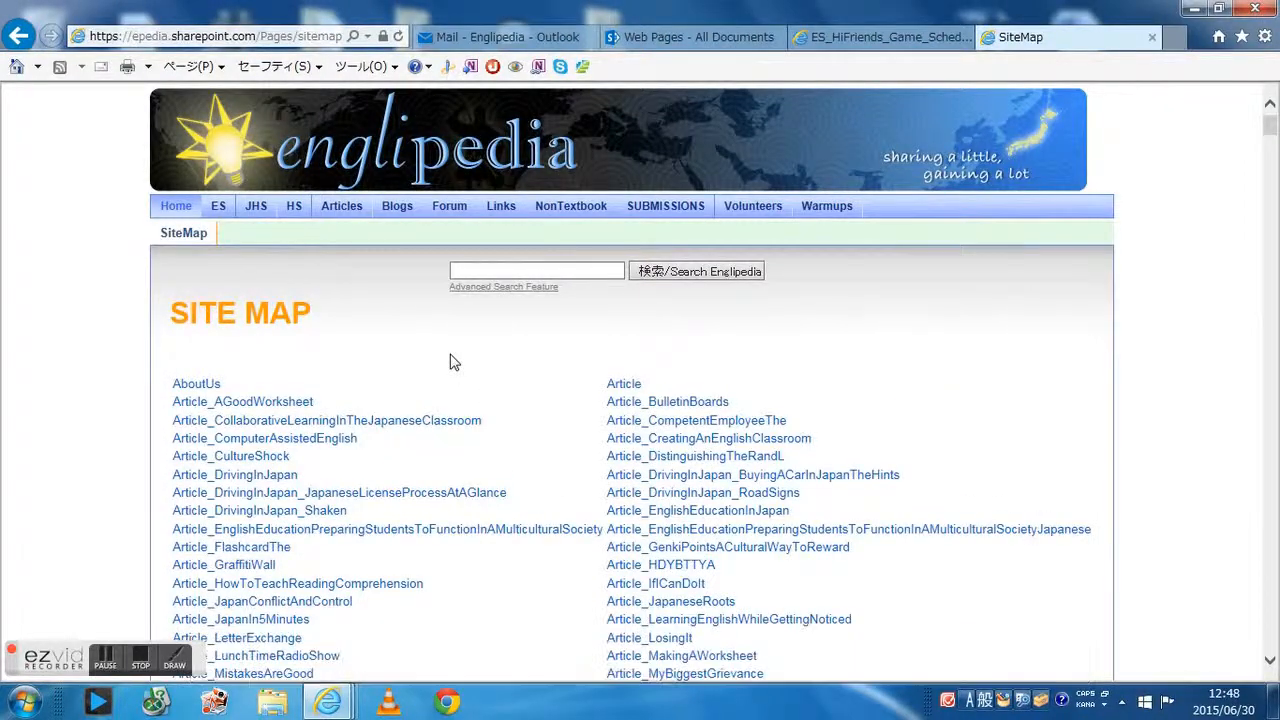
Browse through Elementary School and Hi Friends to the Lesson 8 page and review its specific activities
click(220, 207)
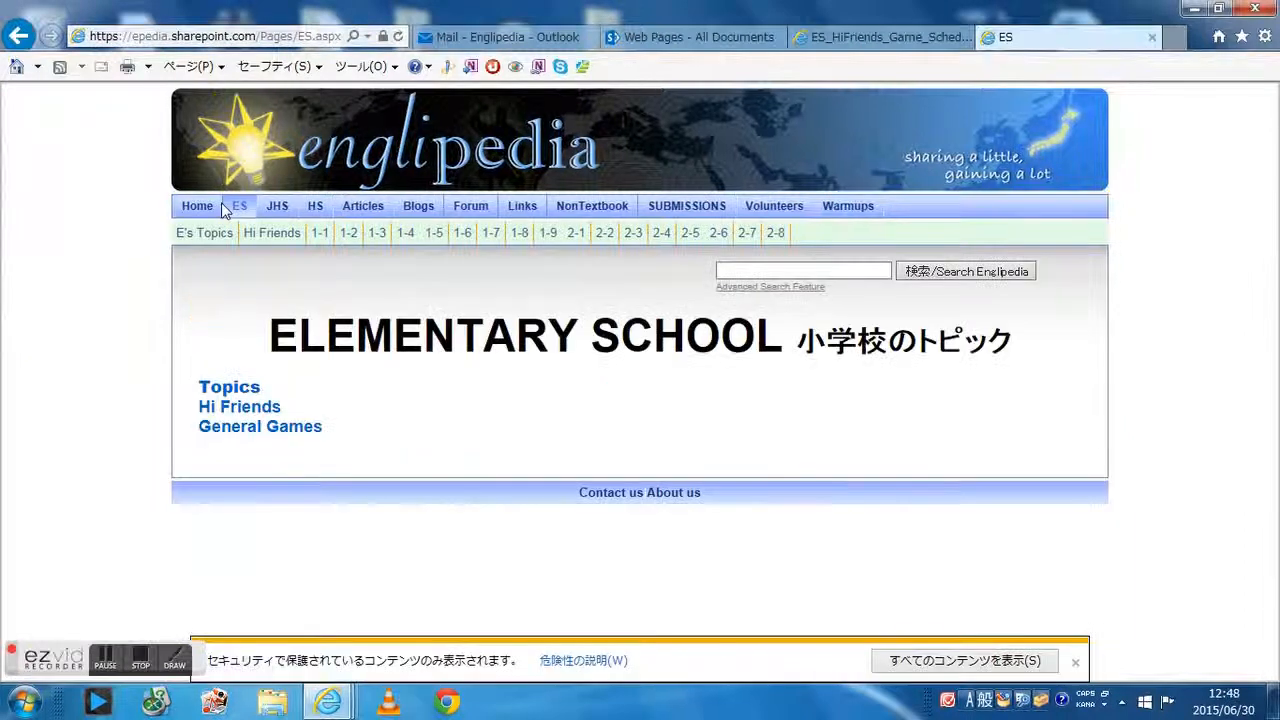
click(248, 406)
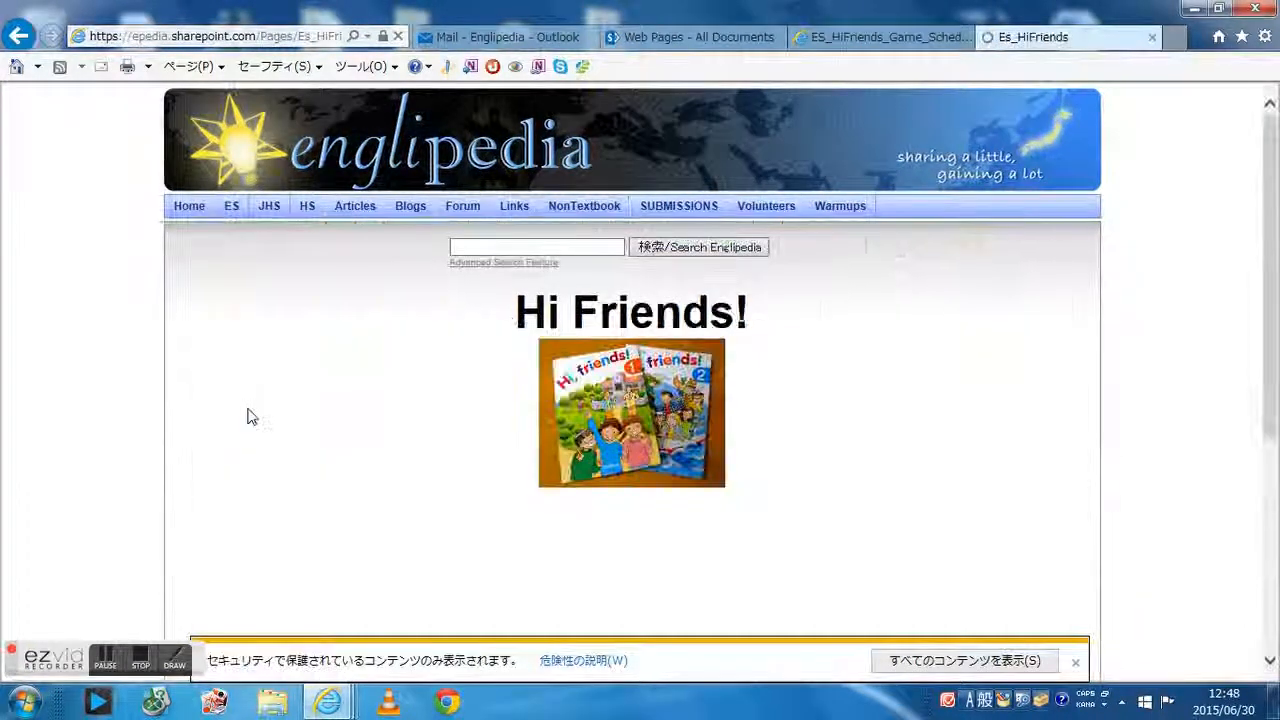
scroll(248, 417, down, 4)
click(255, 593)
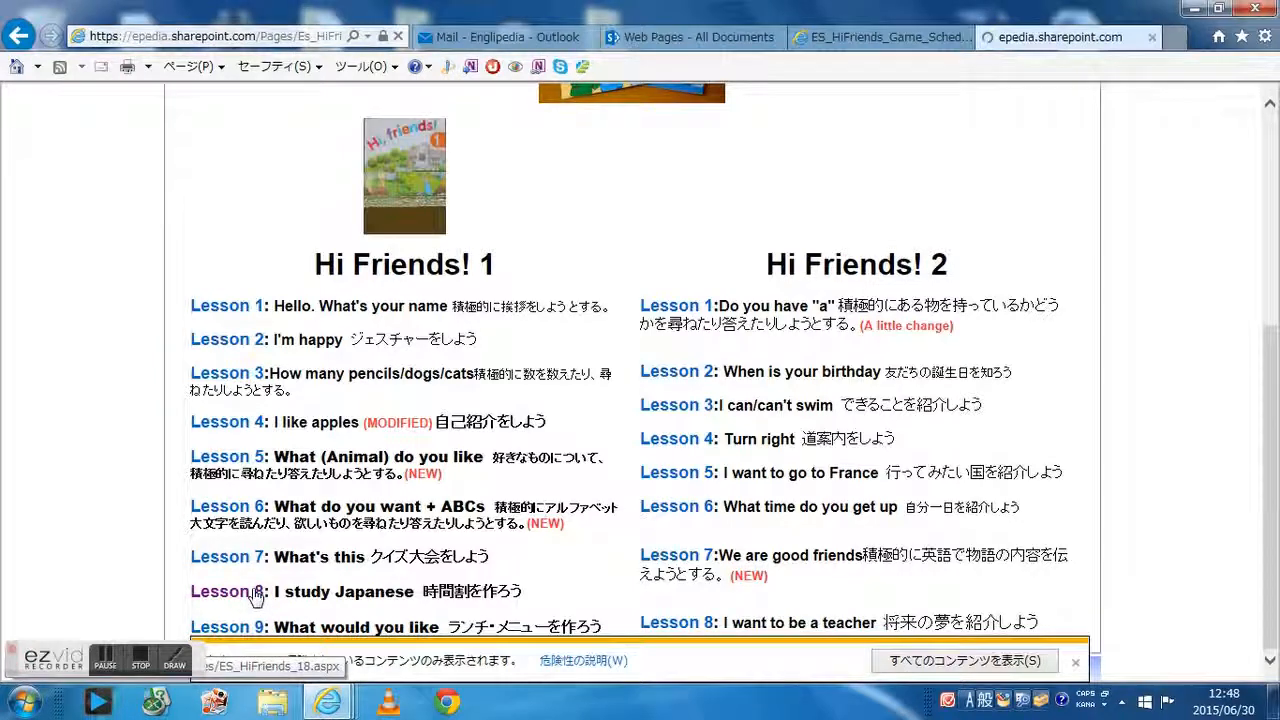
scroll(272, 527, down, 4)
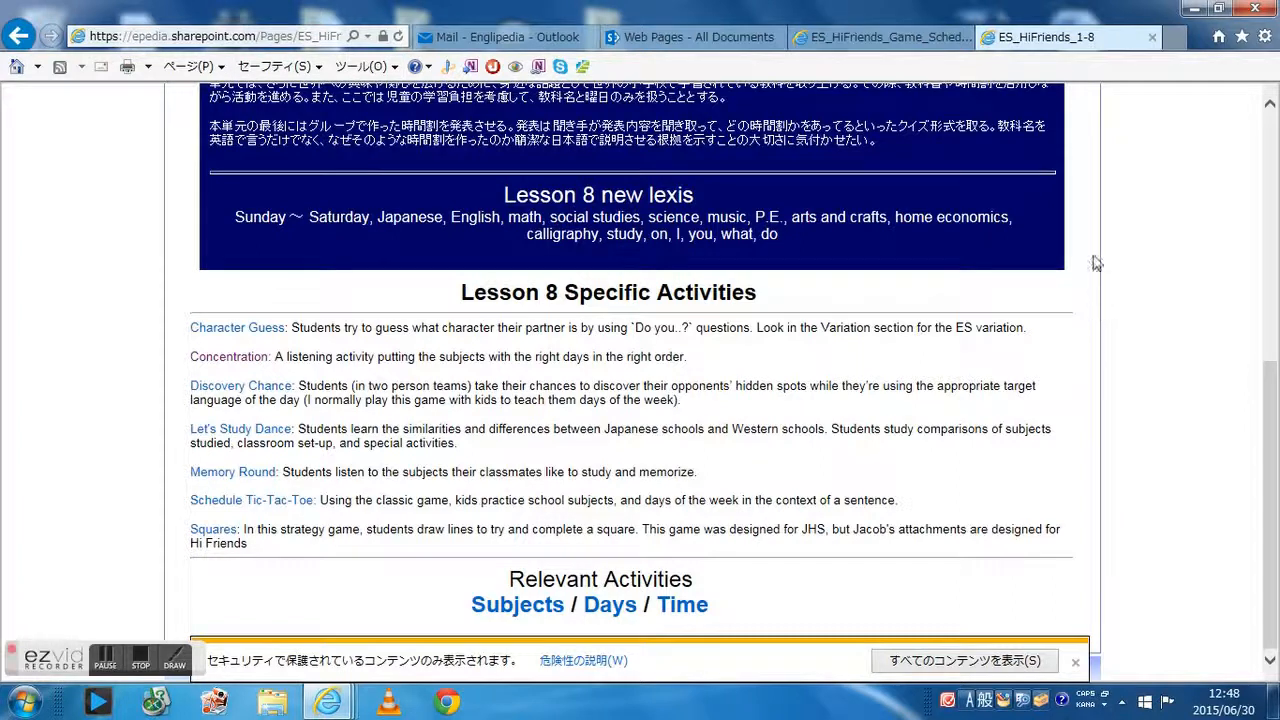
scroll(1150, 260, up, 1)
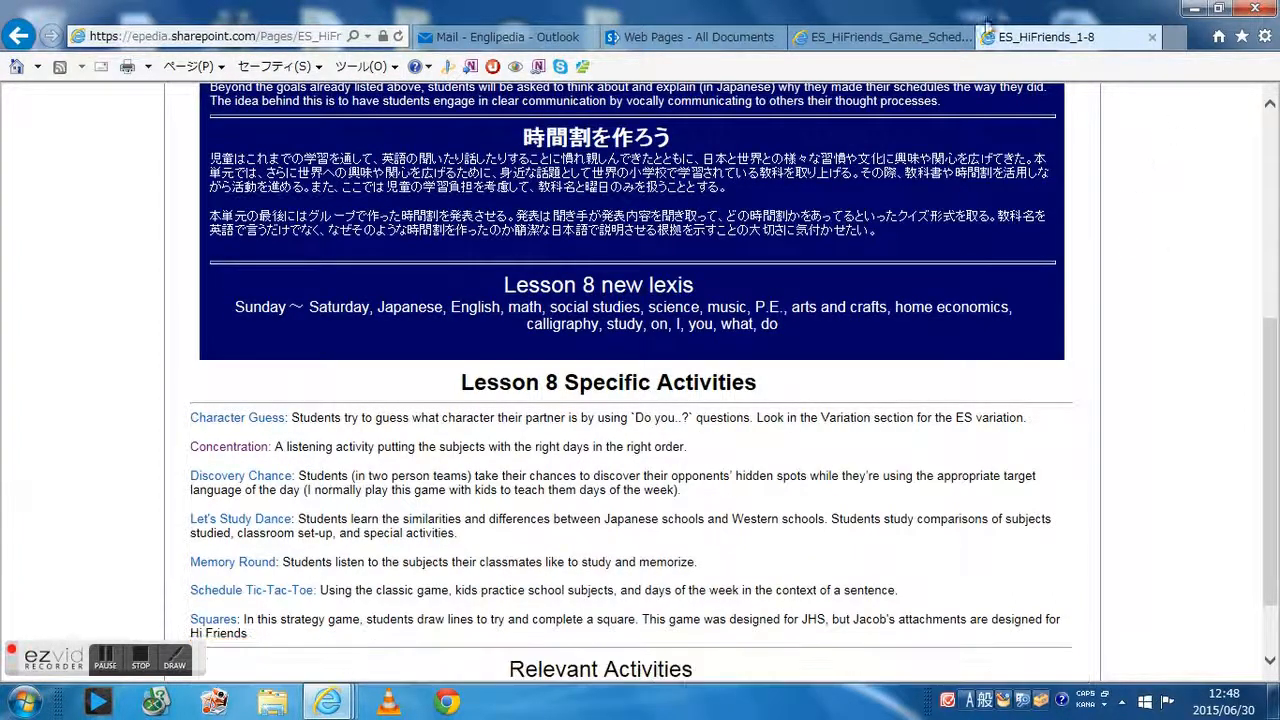
Return to the Schedule Gap editor and copy the brief outline text, allowing clipboard access
click(890, 38)
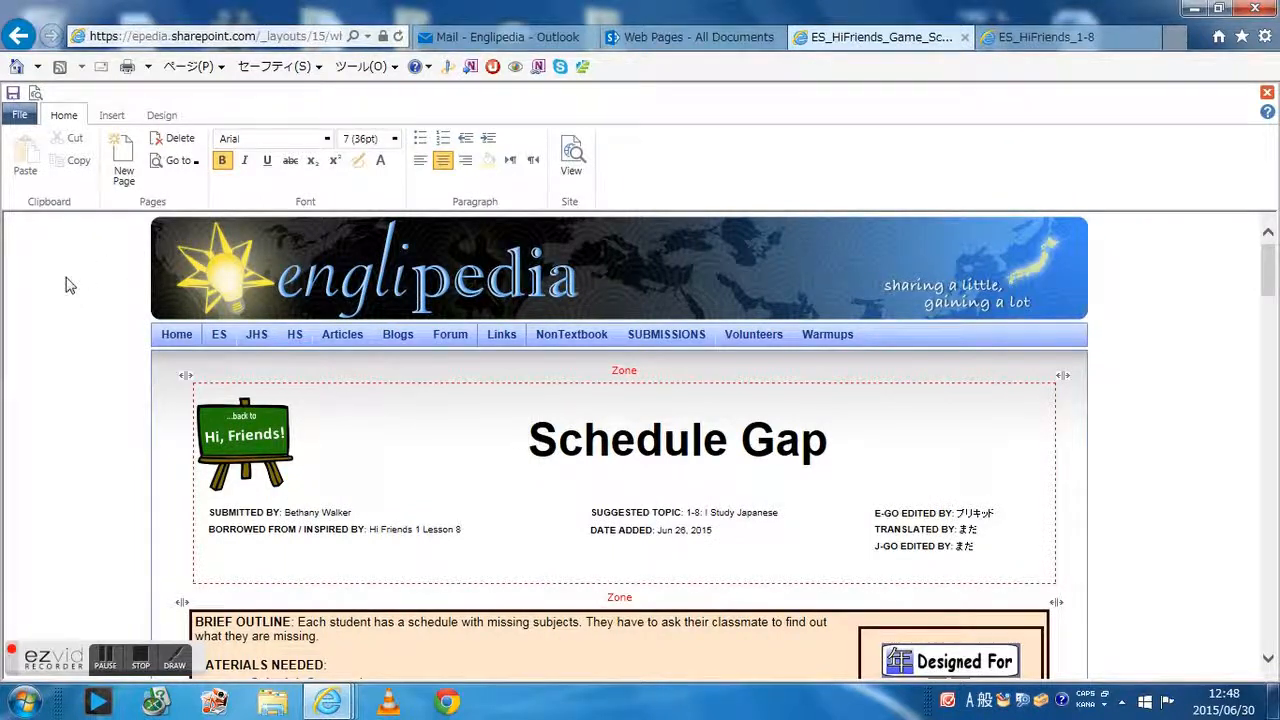
click(176, 161)
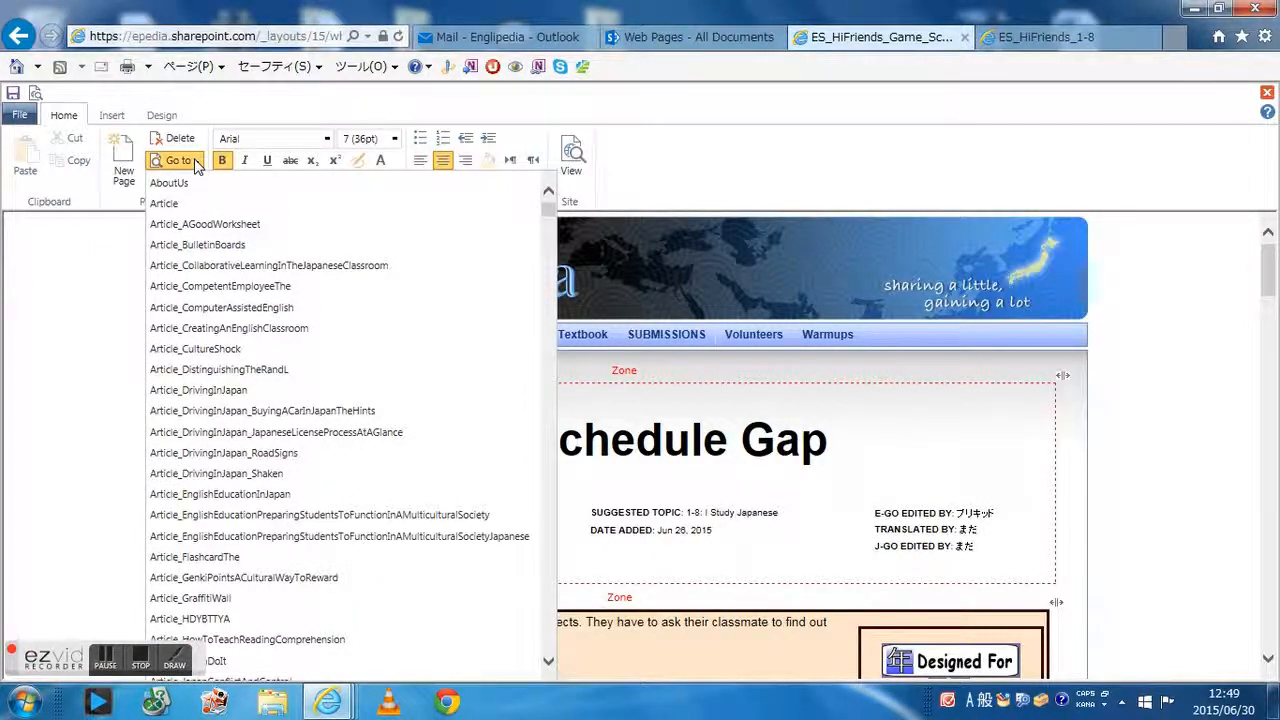
click(89, 274)
scroll(362, 593, down, 1)
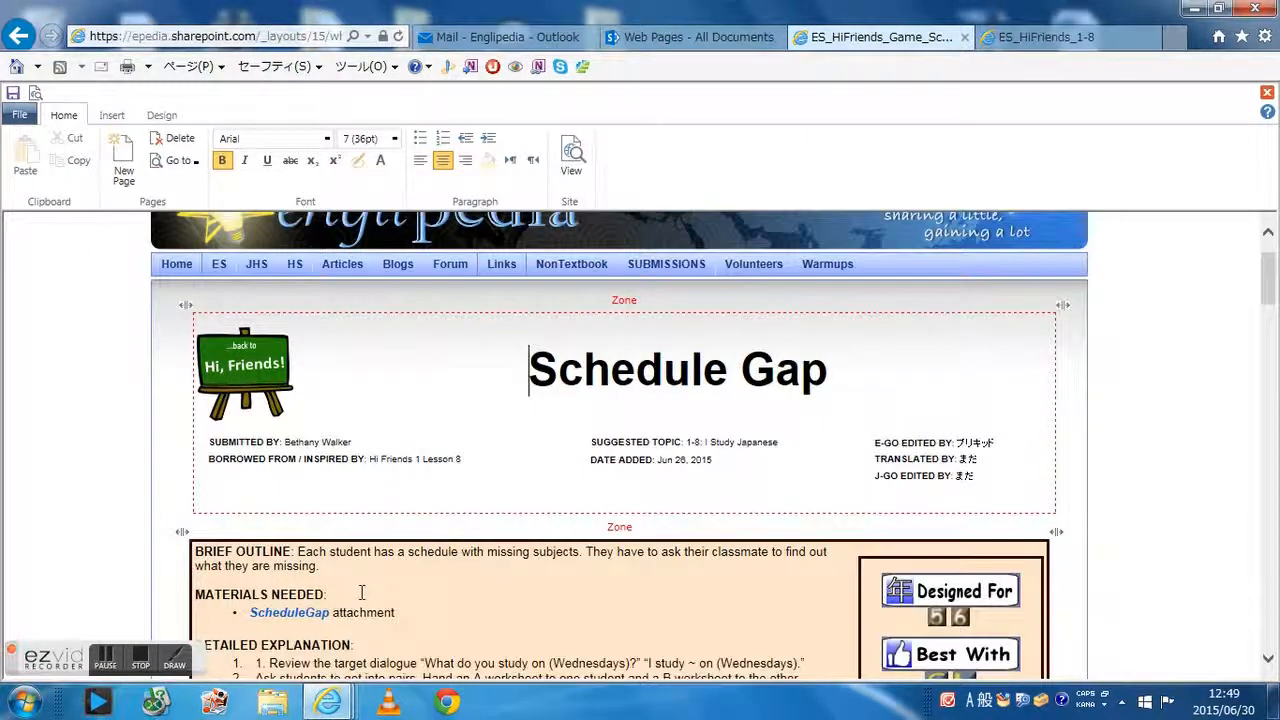
drag(329, 566, 298, 553)
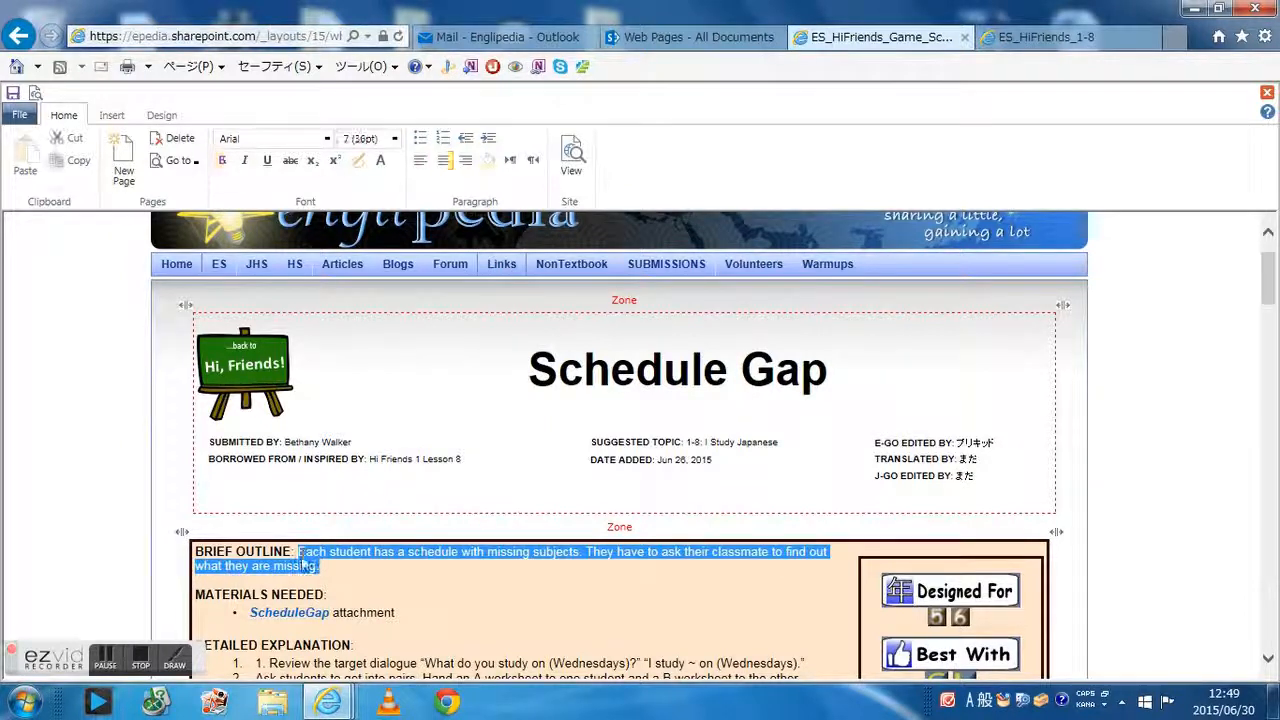
right_click(300, 548)
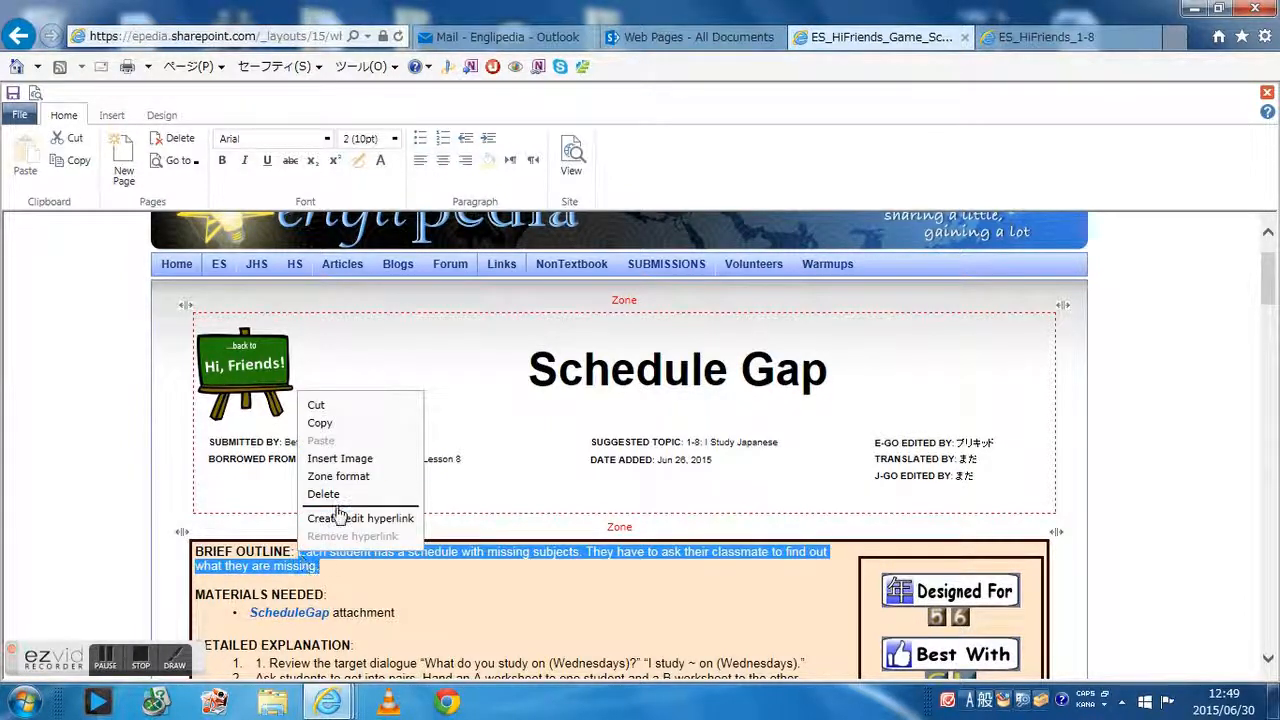
click(337, 423)
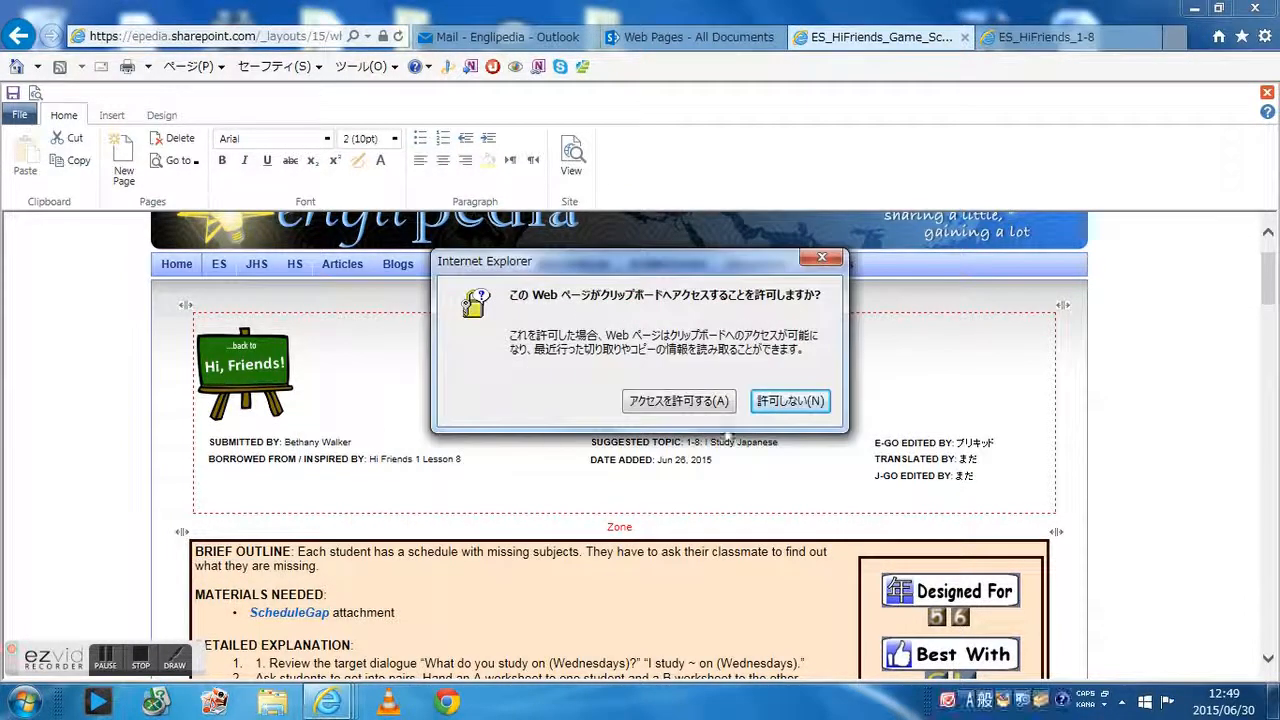
click(718, 400)
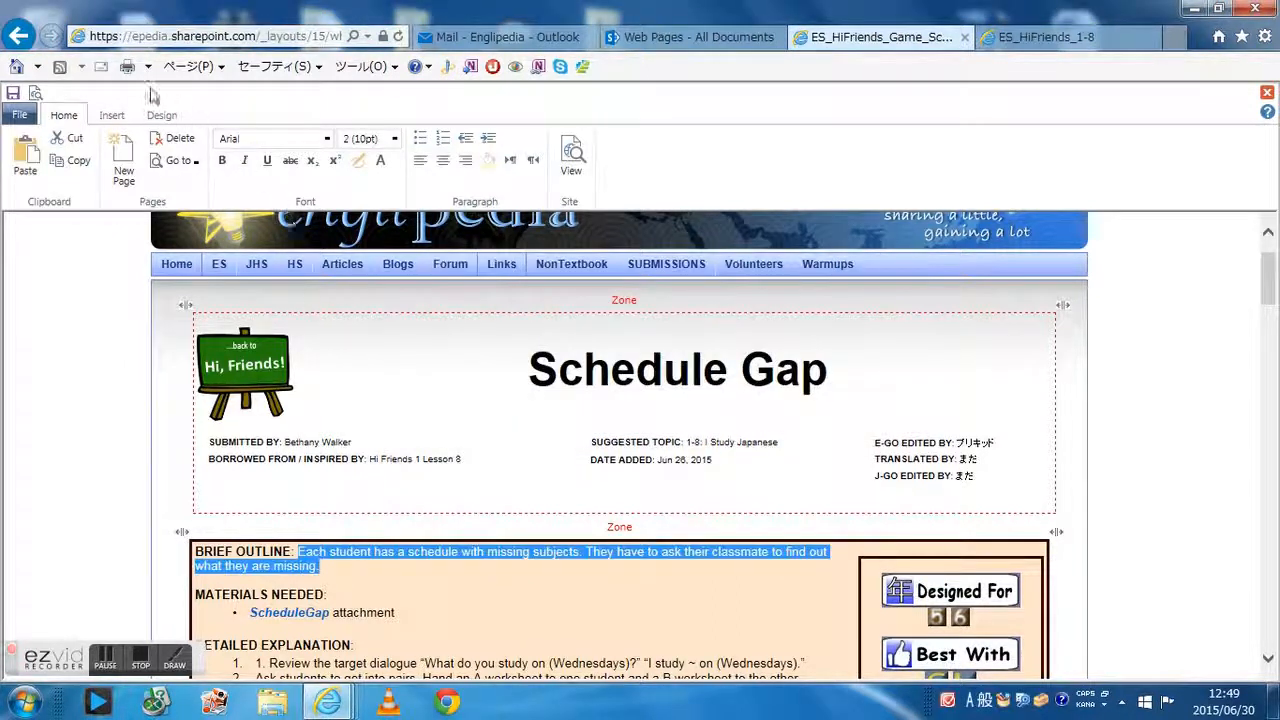
Open the ES_HiFriends_1-8 page in the editor
click(178, 160)
drag(549, 212, 549, 292)
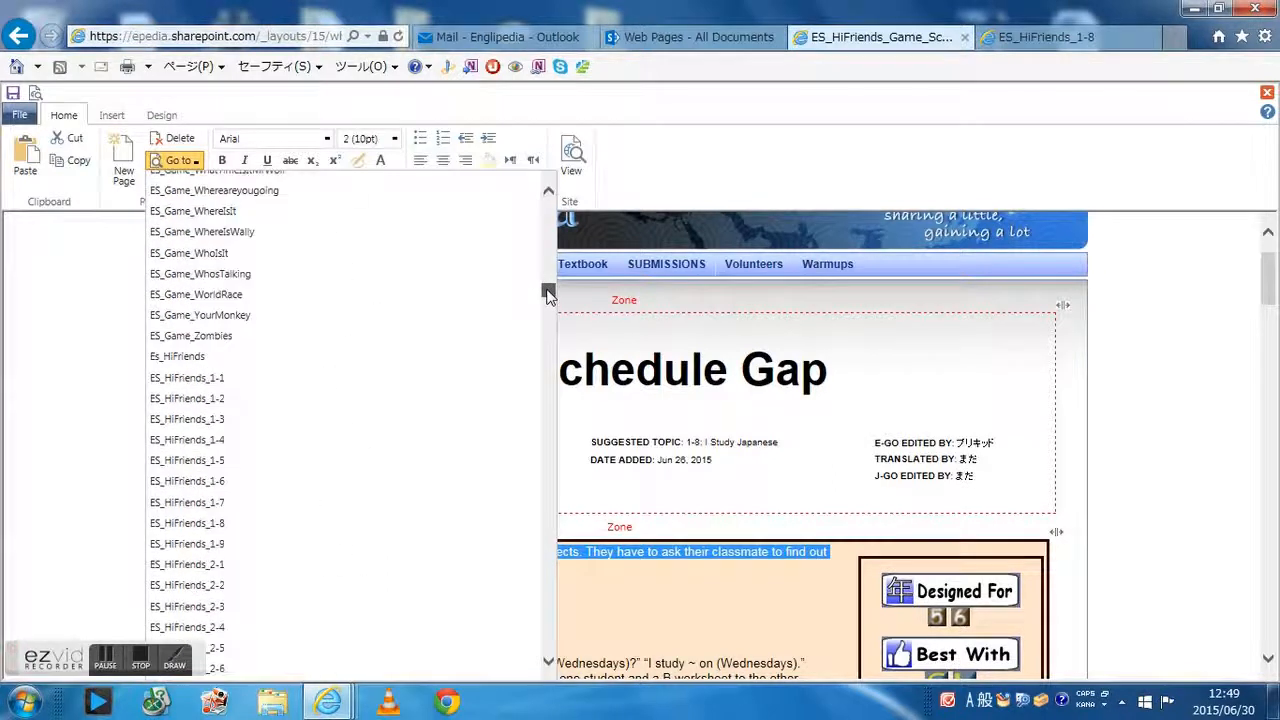
click(210, 530)
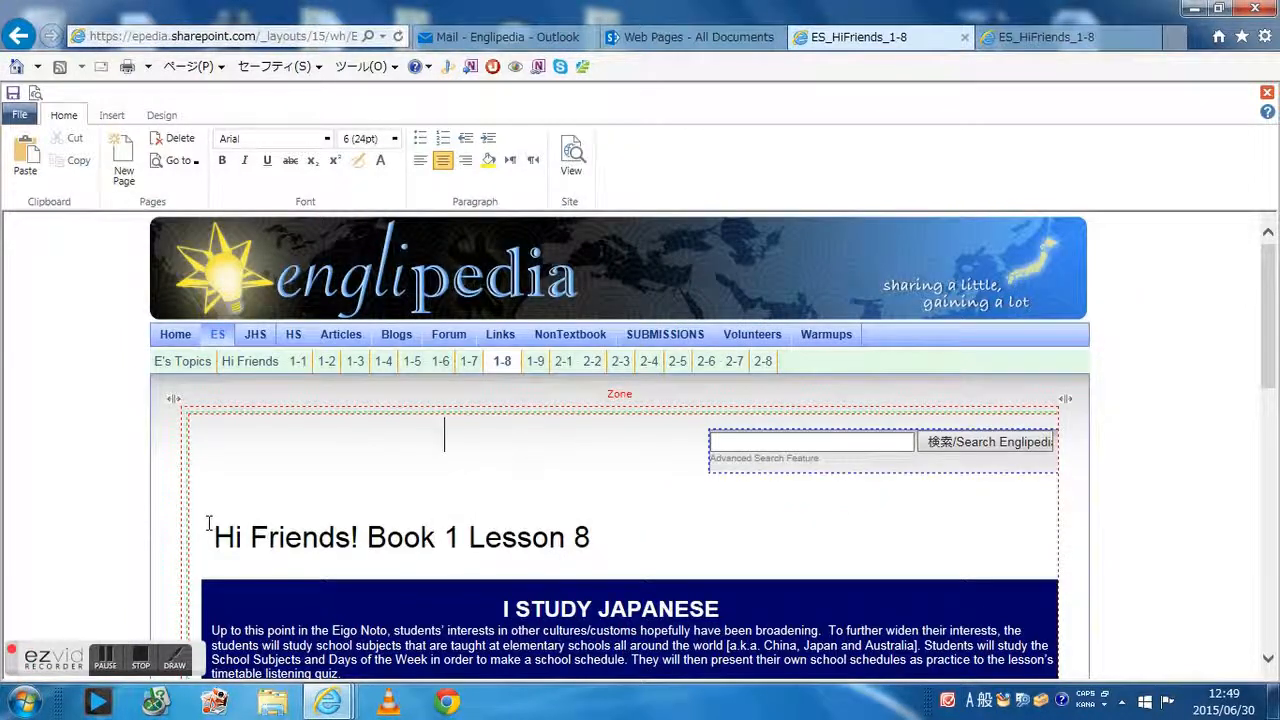
Add a new line reading "Schedule Gap:" below the Memory Round activity
scroll(210, 501, down, 7)
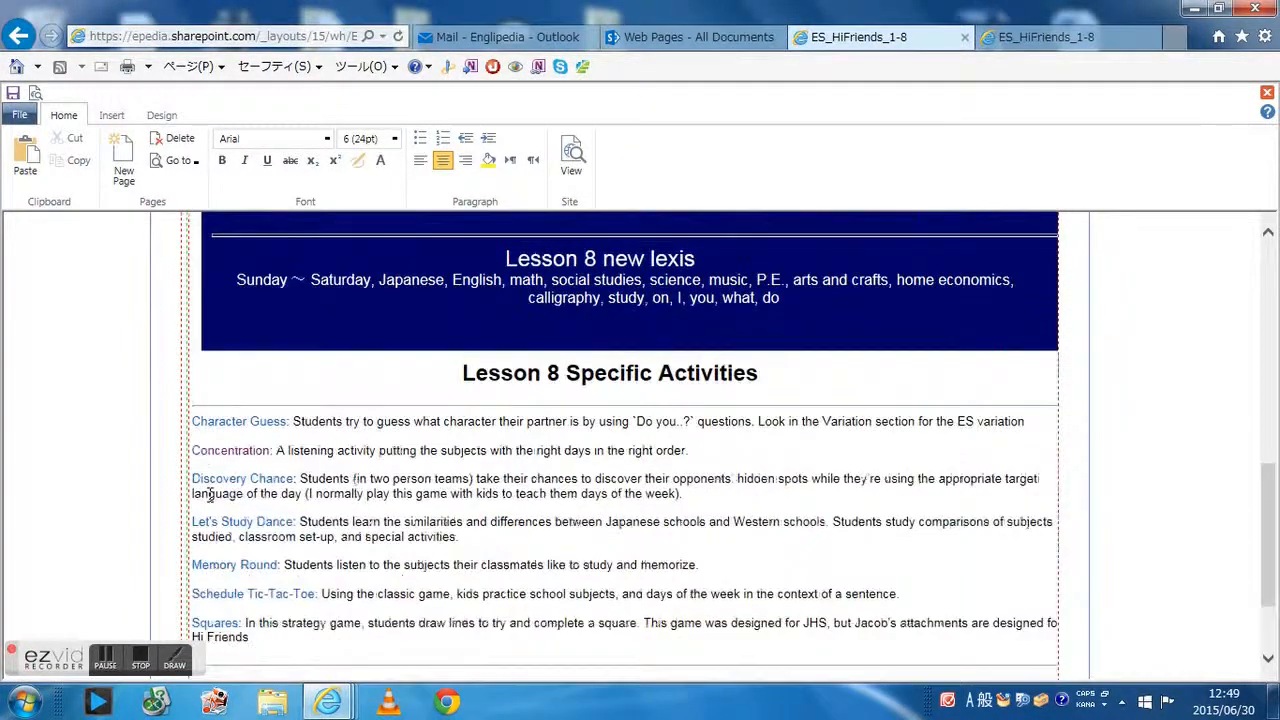
scroll(210, 495, down, 1)
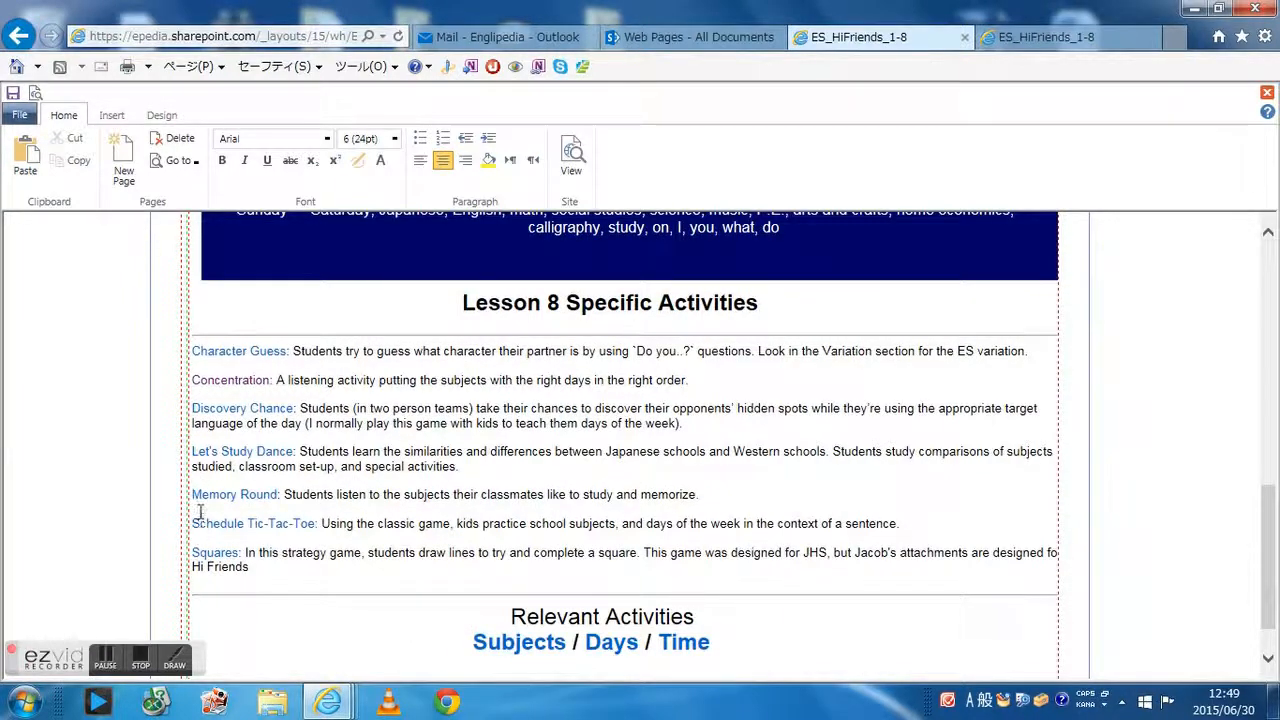
click(199, 510)
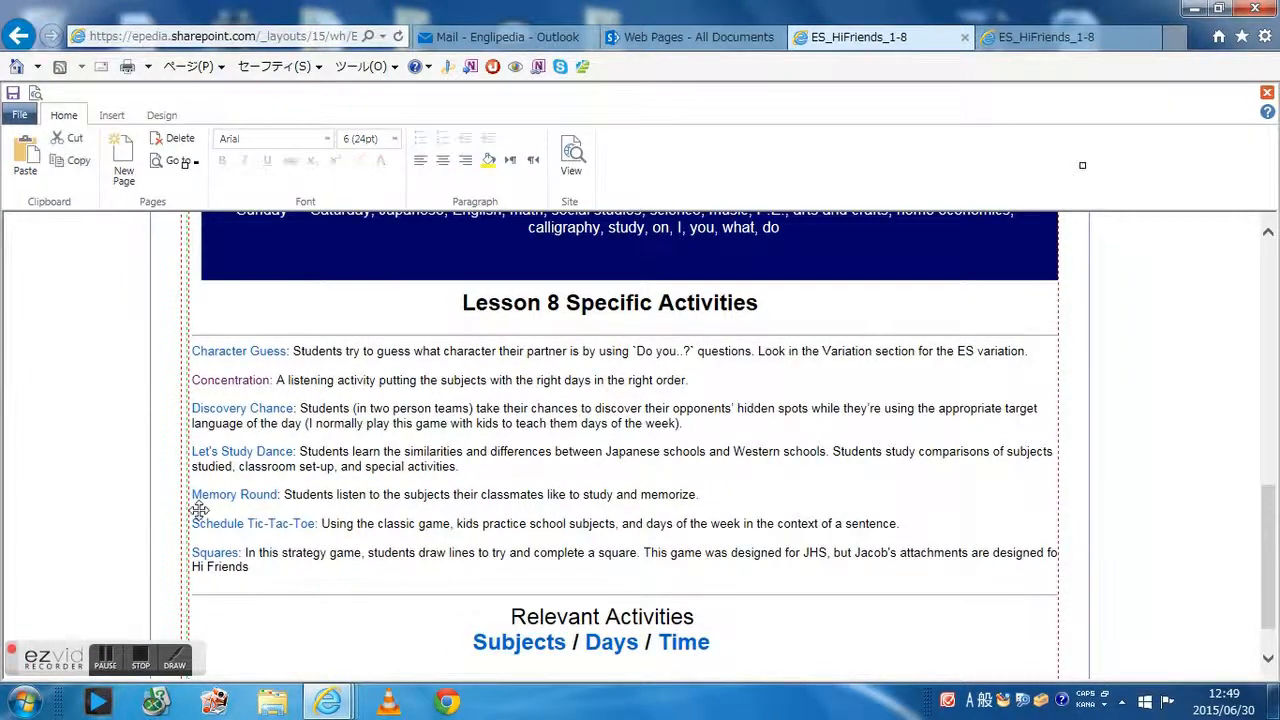
click(687, 495)
click(705, 494)
key(Return)
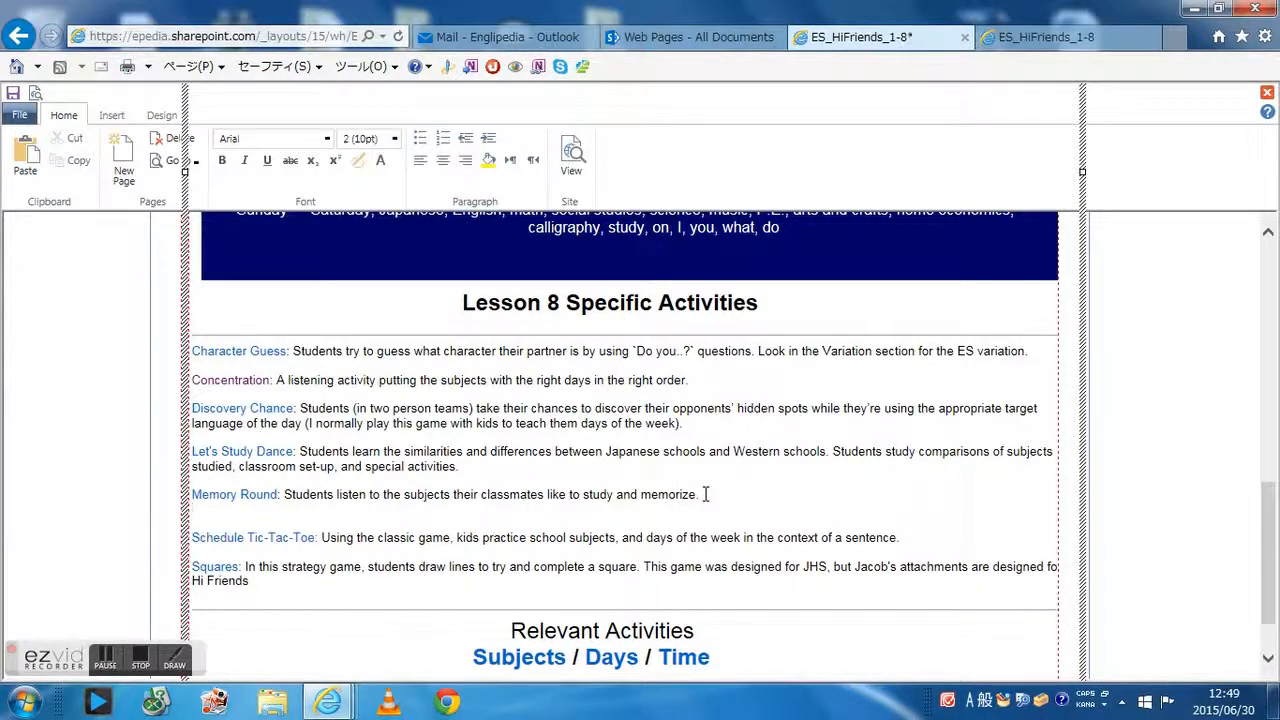
key(Return)
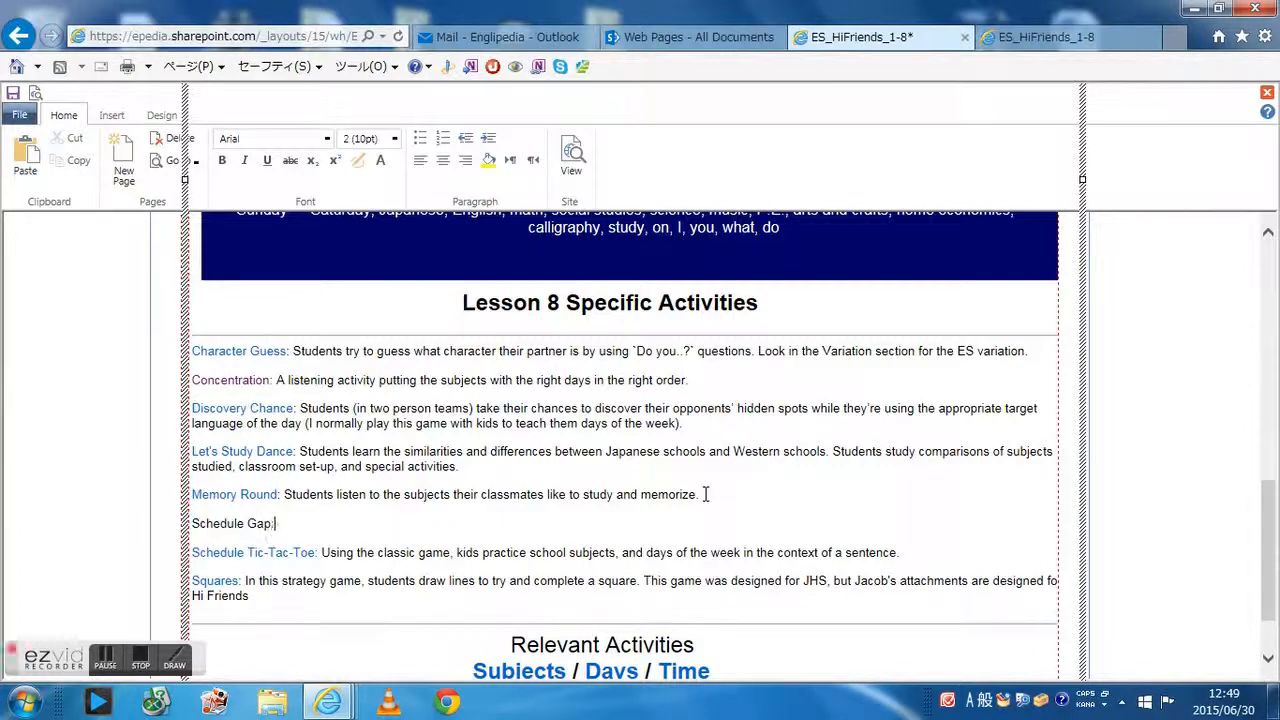
Paste the copied brief outline after "Schedule Gap:"
right_click(299, 526)
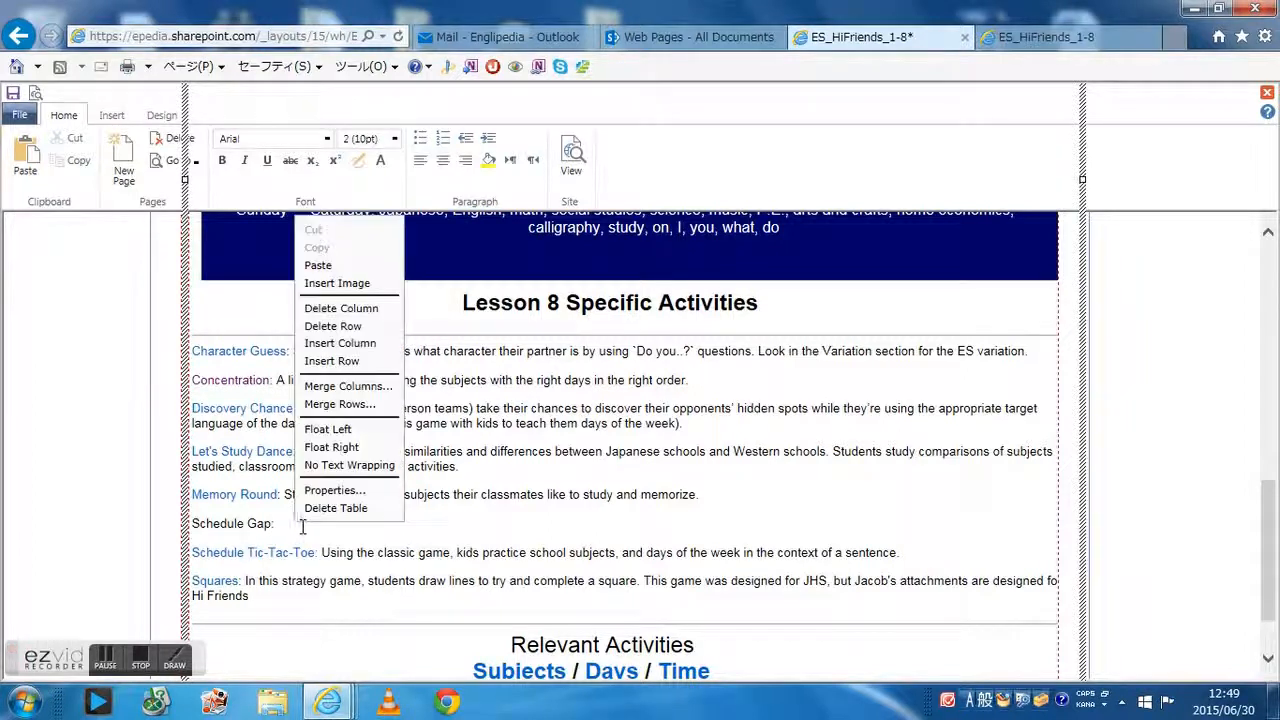
click(355, 259)
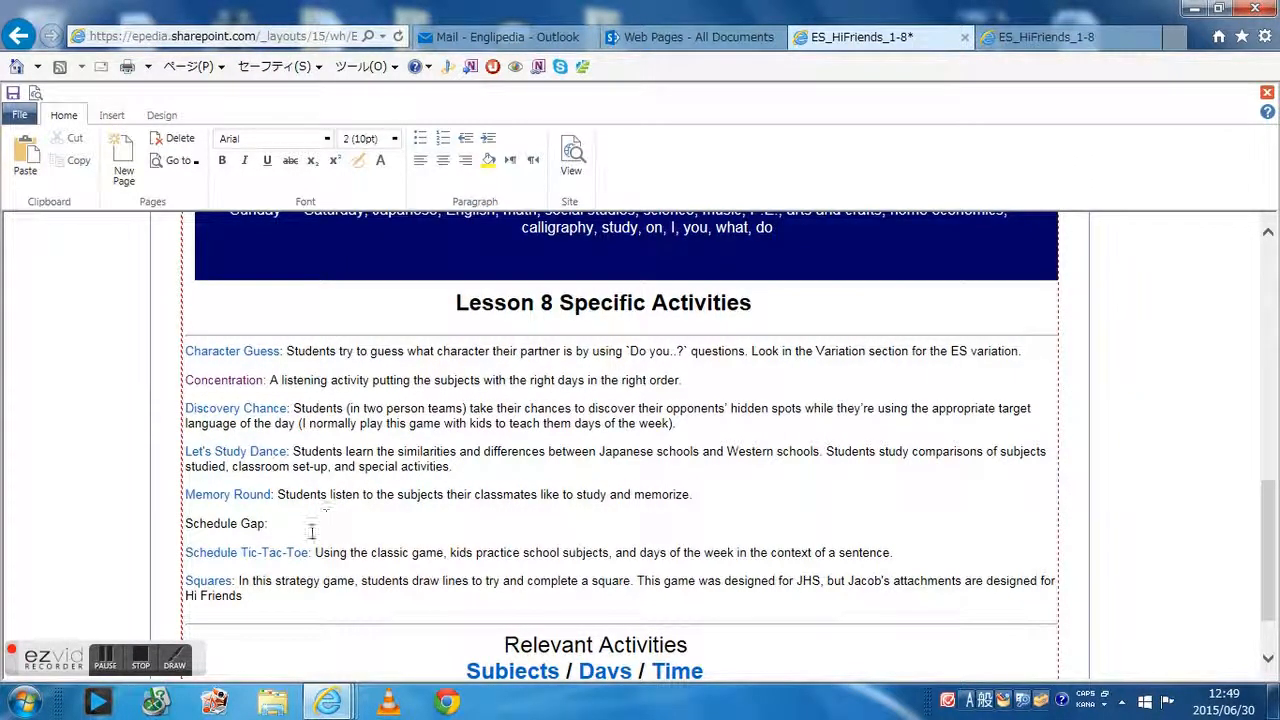
click(260, 523)
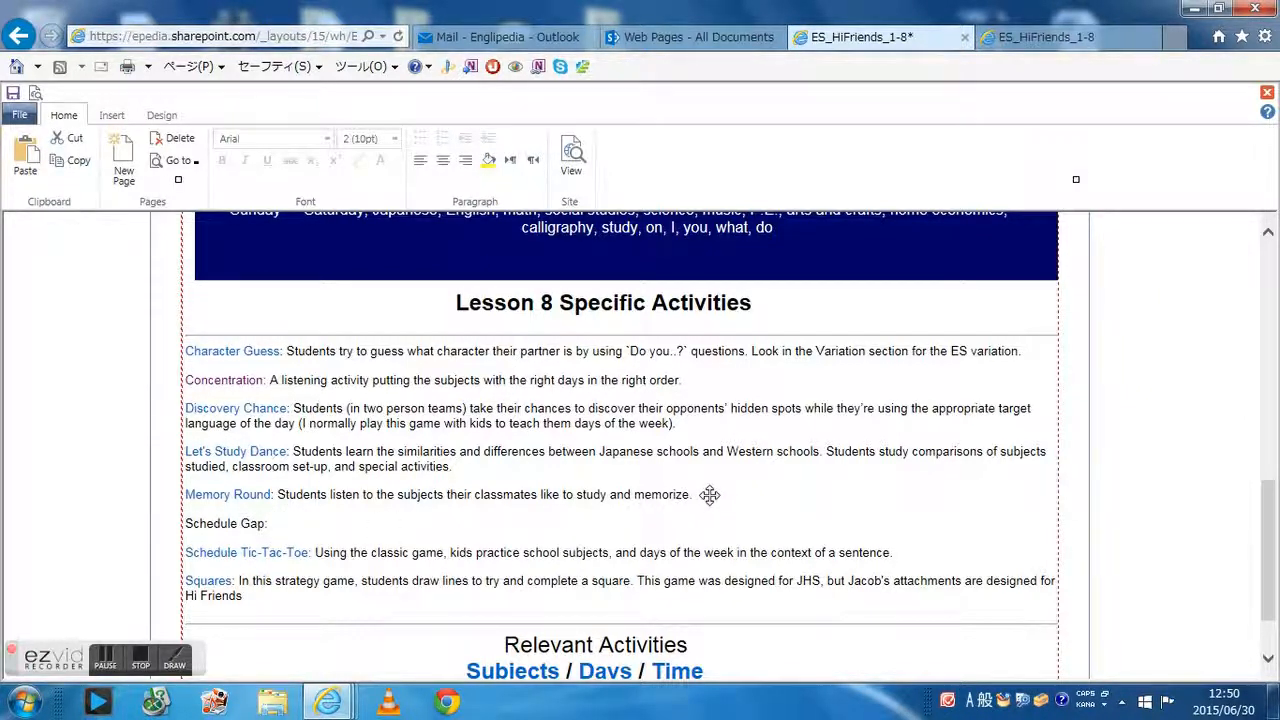
click(676, 493)
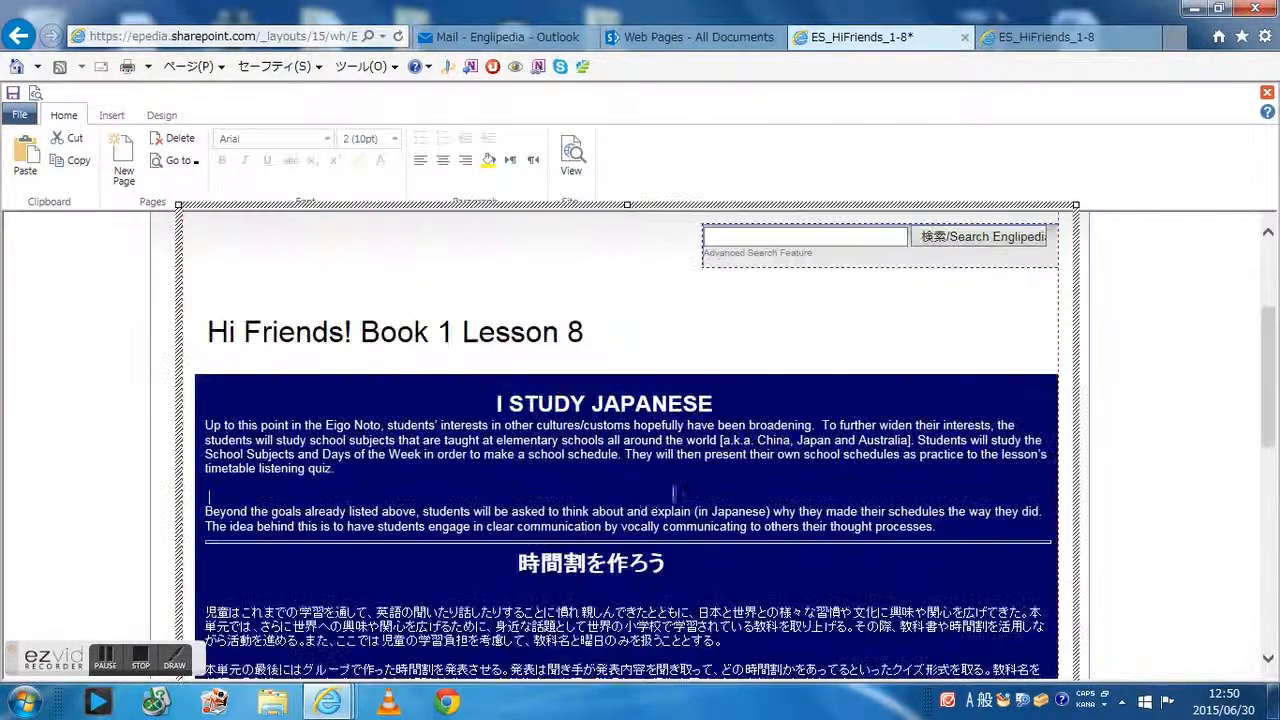
scroll(653, 502, down, 6)
click(287, 441)
key(ctrl+v)
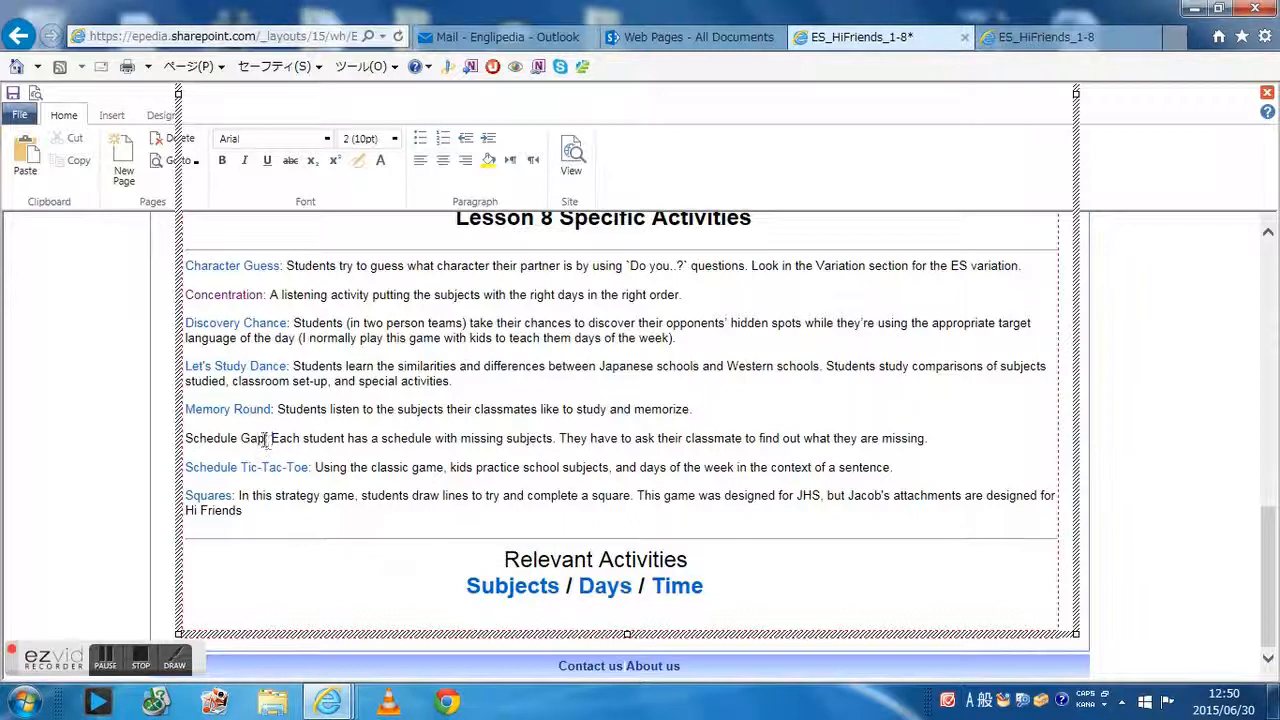
Link the "Schedule Gap:" label to the ES_HiFriends_Game_ScheduleGap page on the site
drag(270, 438, 185, 438)
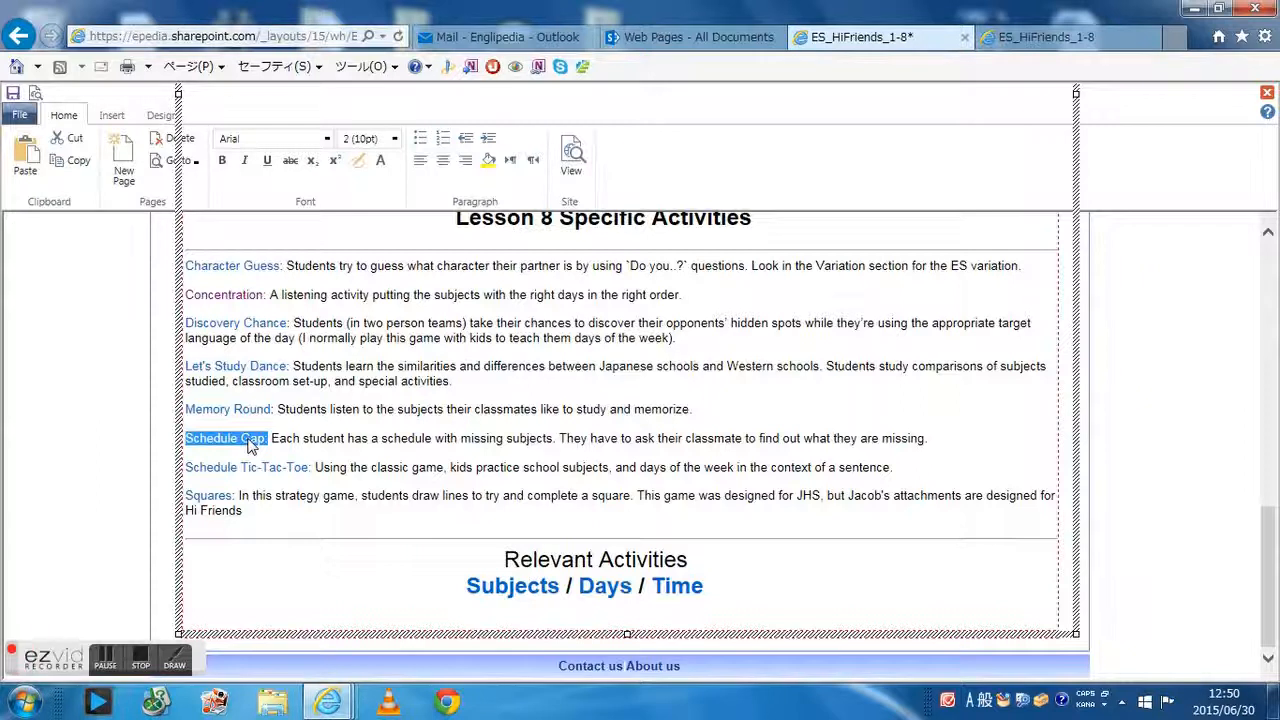
right_click(250, 446)
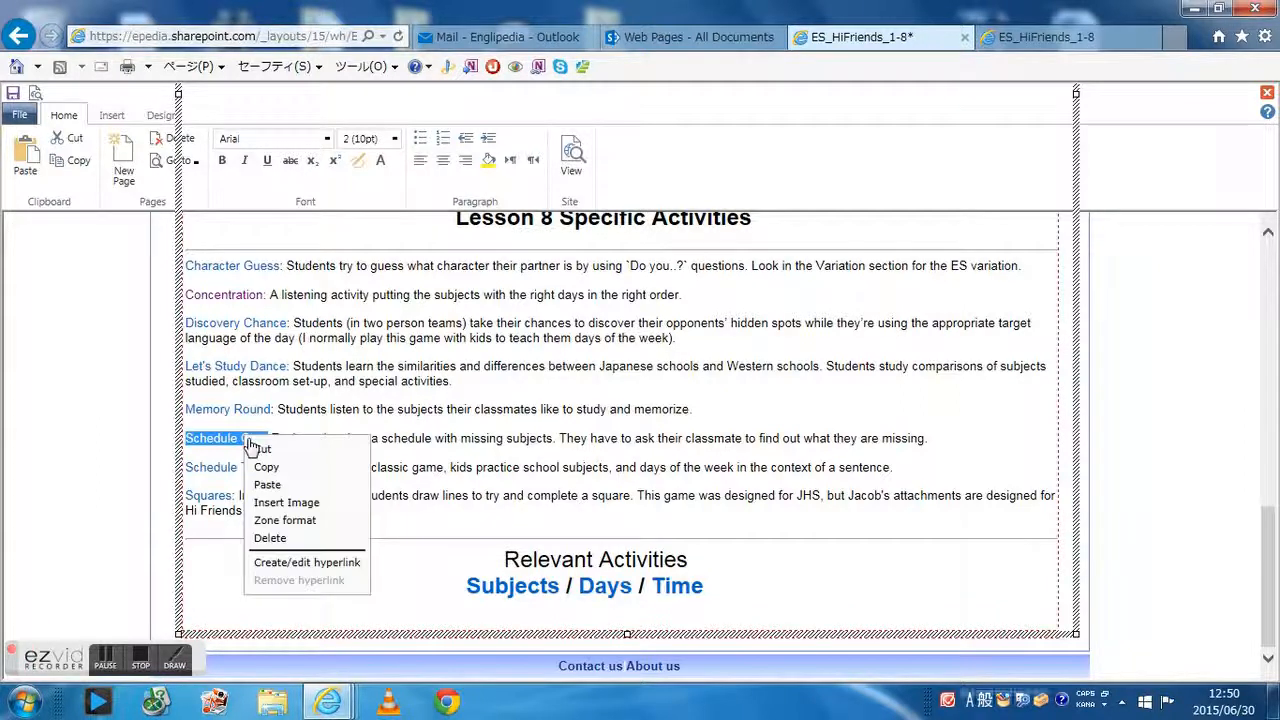
click(316, 563)
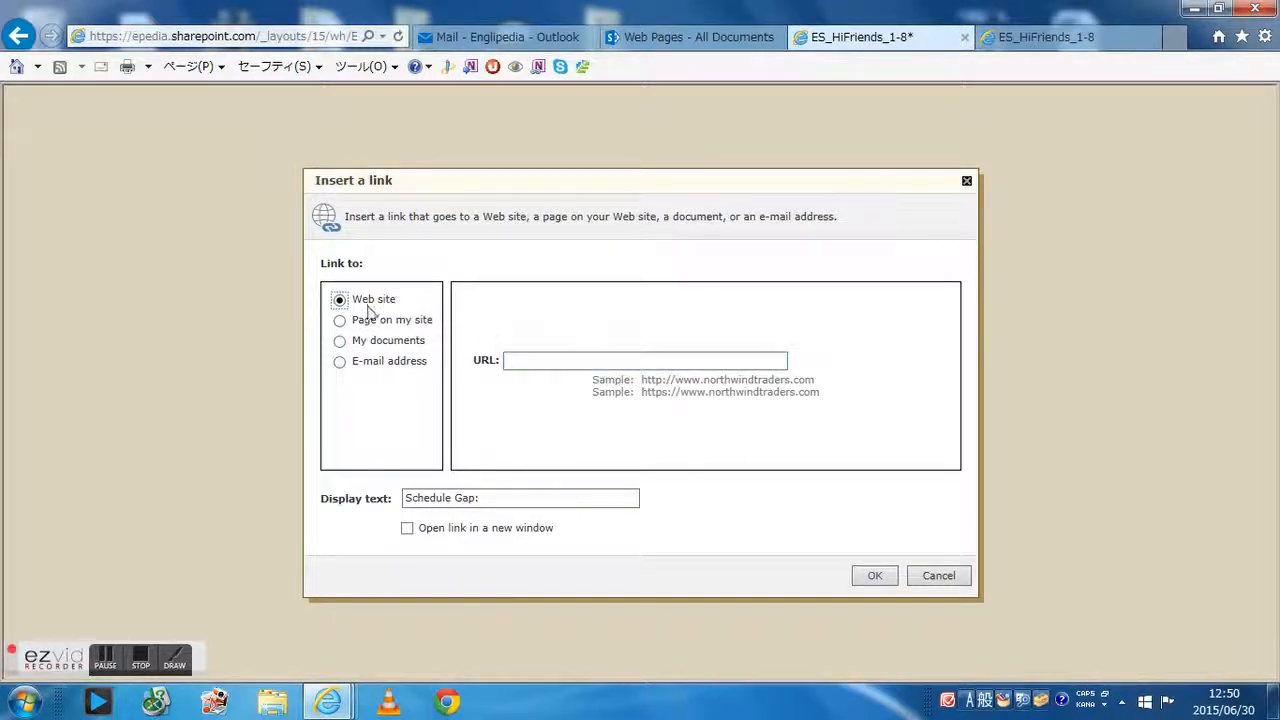
click(372, 329)
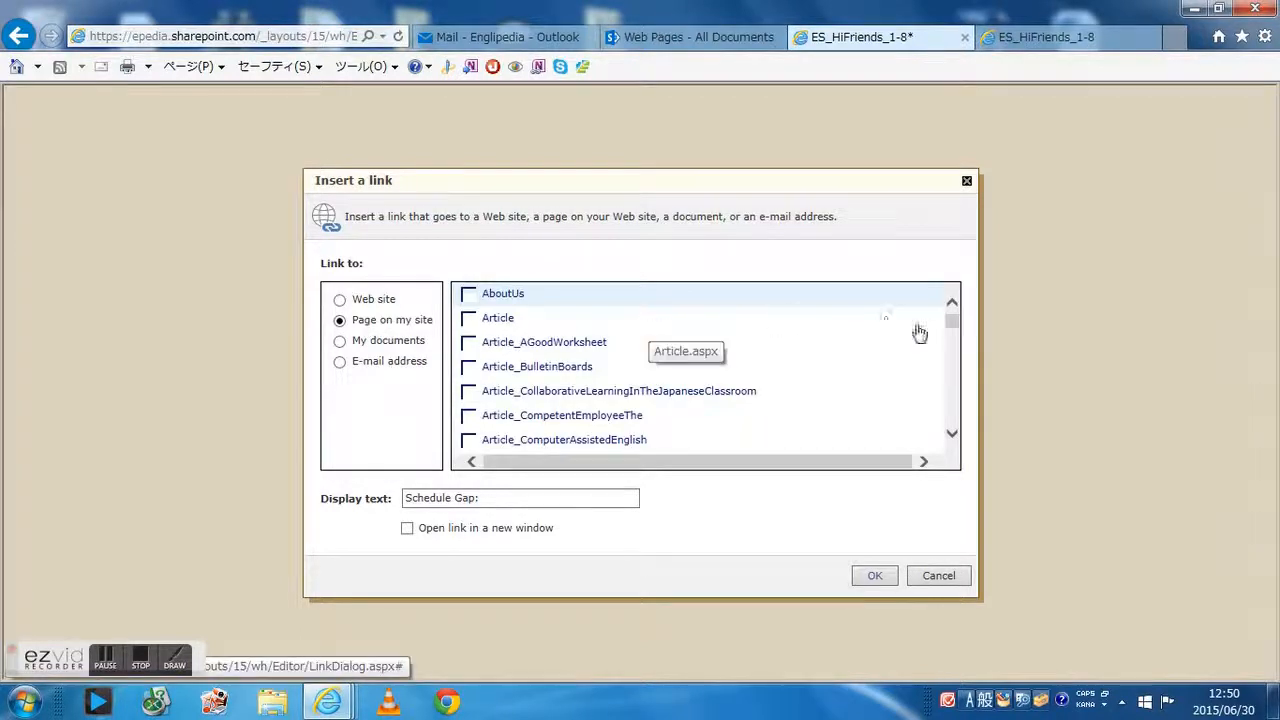
drag(951, 323, 952, 350)
scroll(656, 362, down, 1)
scroll(656, 364, up, 2)
scroll(656, 362, up, 1)
scroll(656, 363, down, 4)
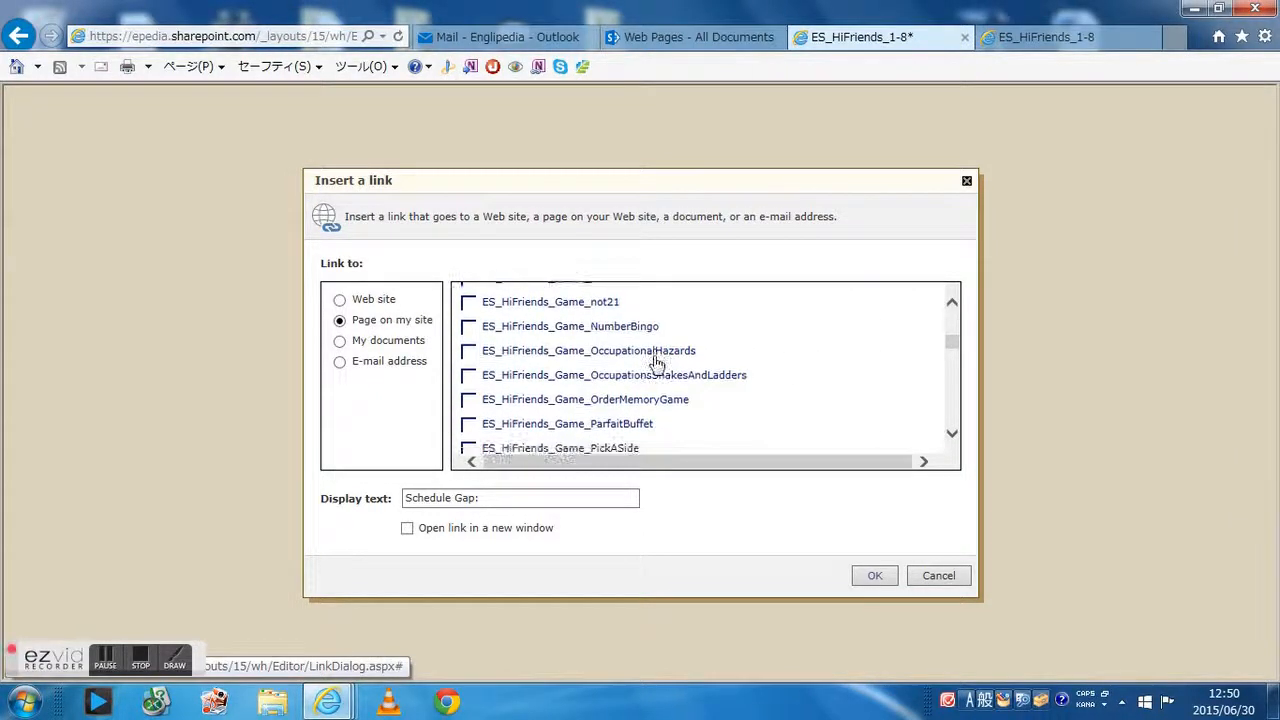
scroll(656, 362, down, 2)
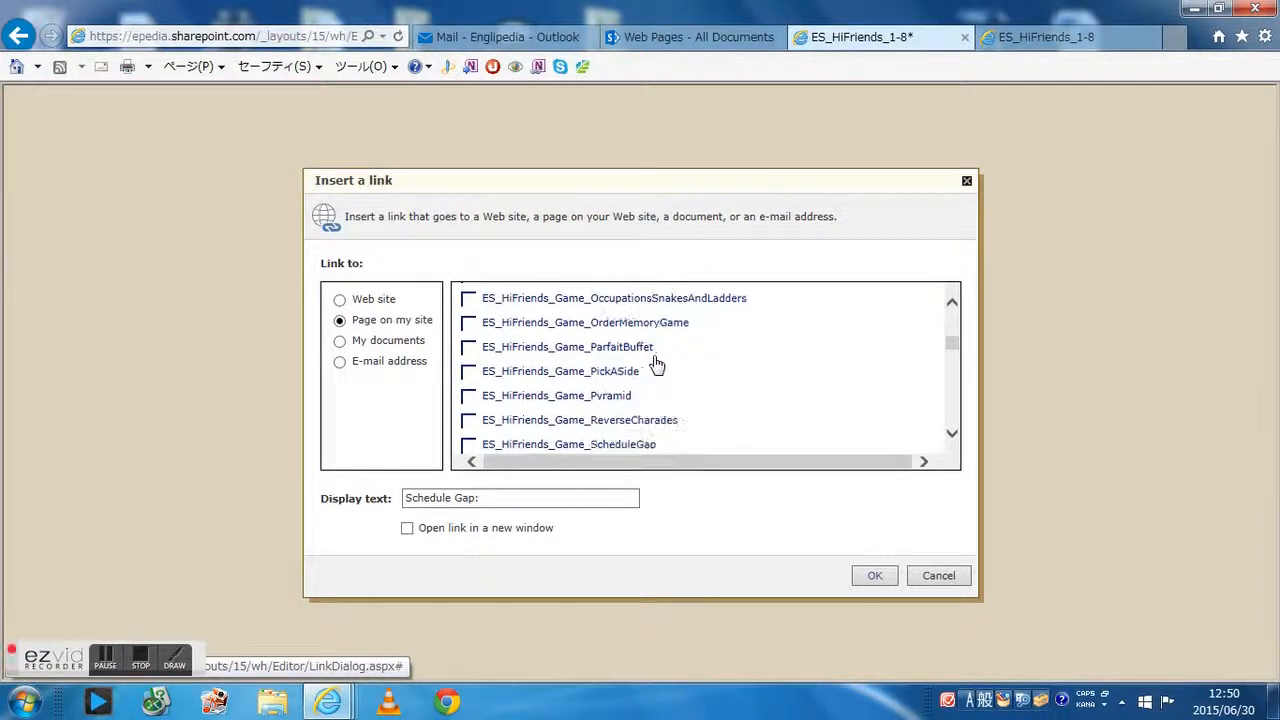
click(635, 430)
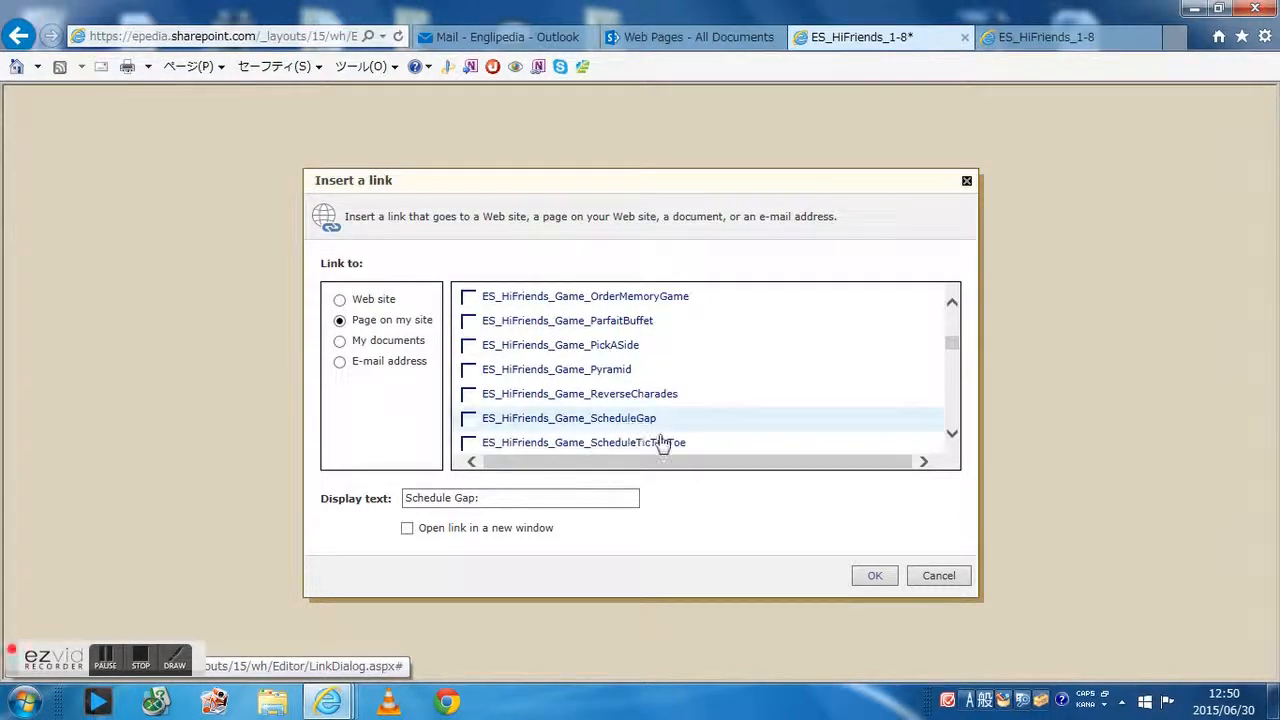
click(874, 576)
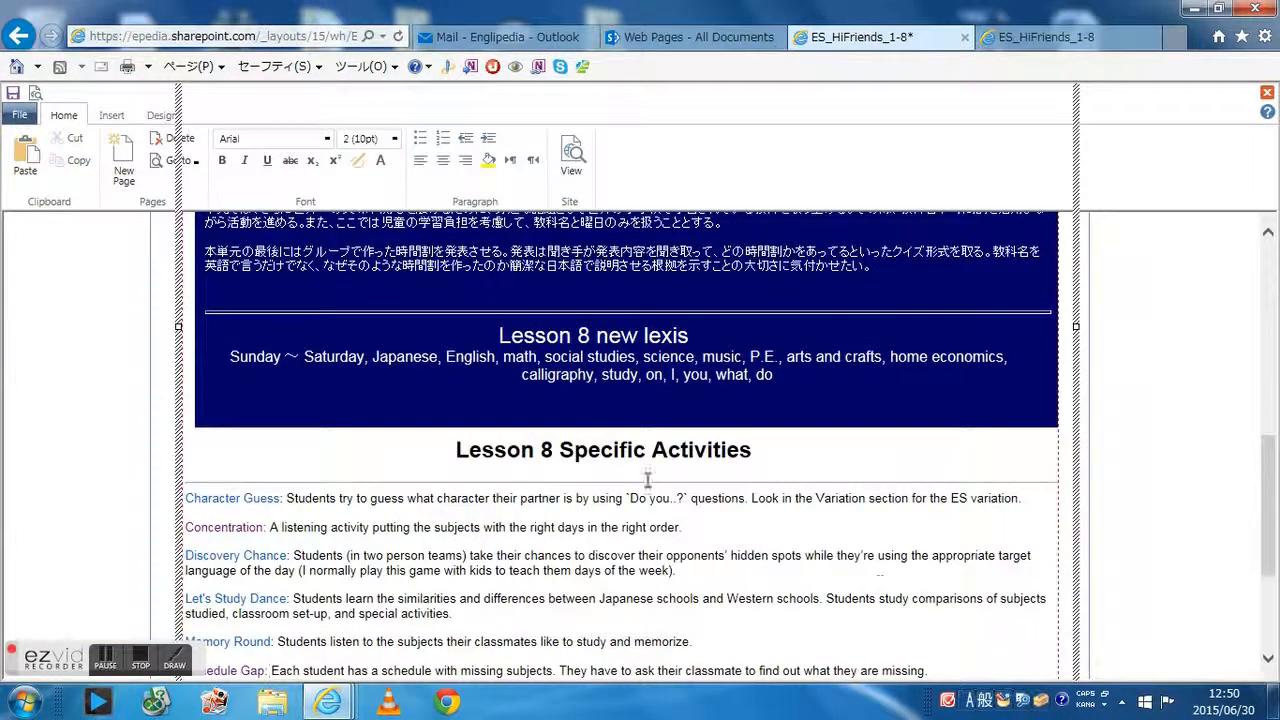
Open the public Englipedia site in a new tab and navigate to the Hi Friends Book 1 Lesson 8 page
scroll(648, 482, down, 3)
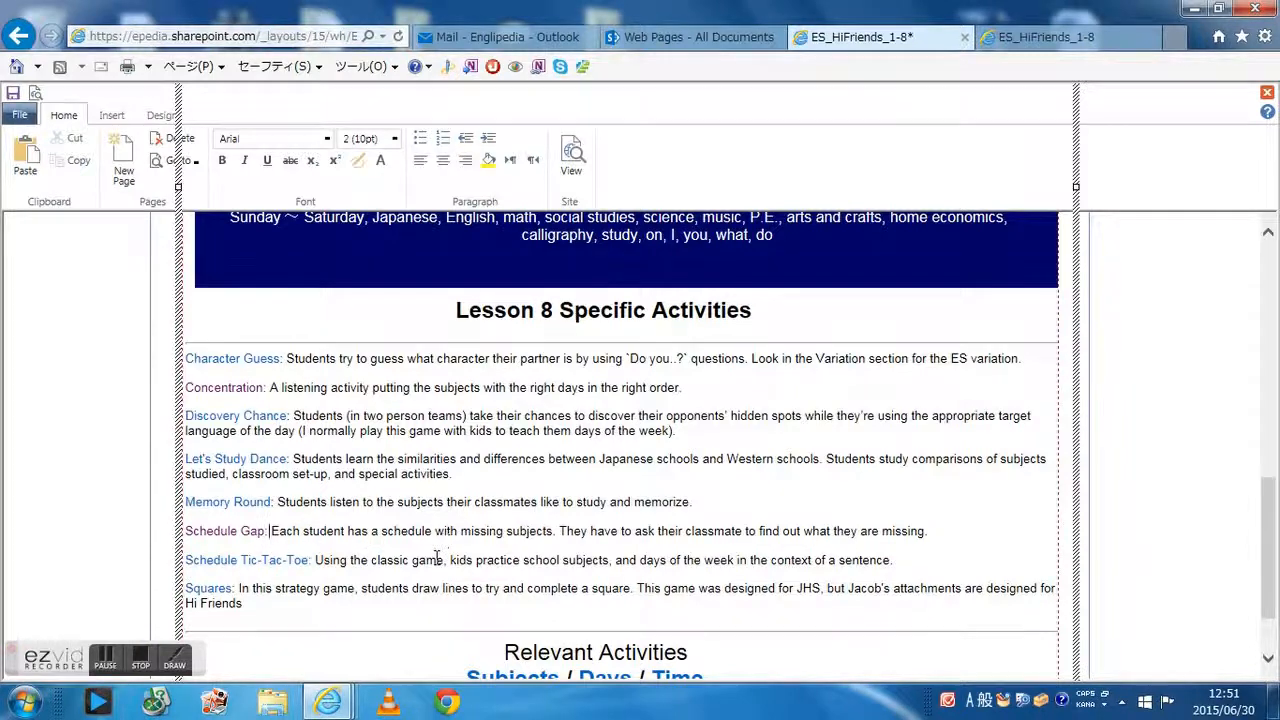
scroll(437, 557, up, 10)
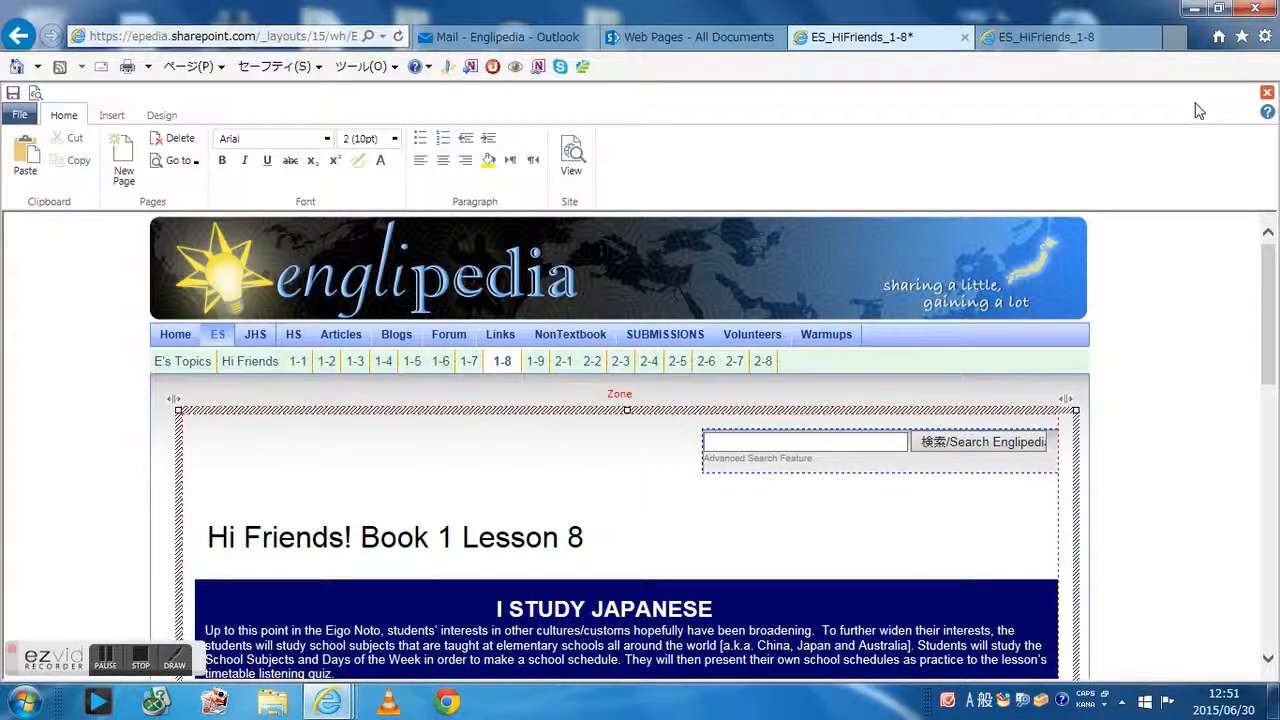
click(1172, 37)
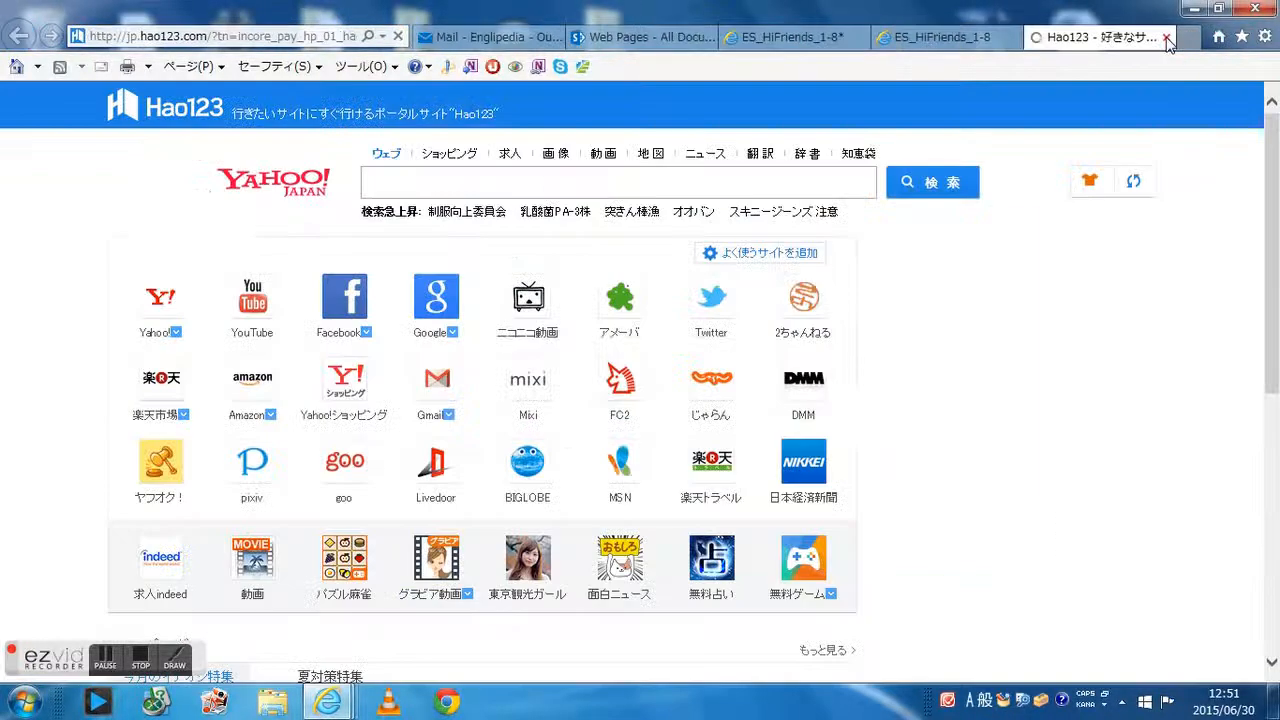
click(340, 40)
text(www.englipedia)
key(Return)
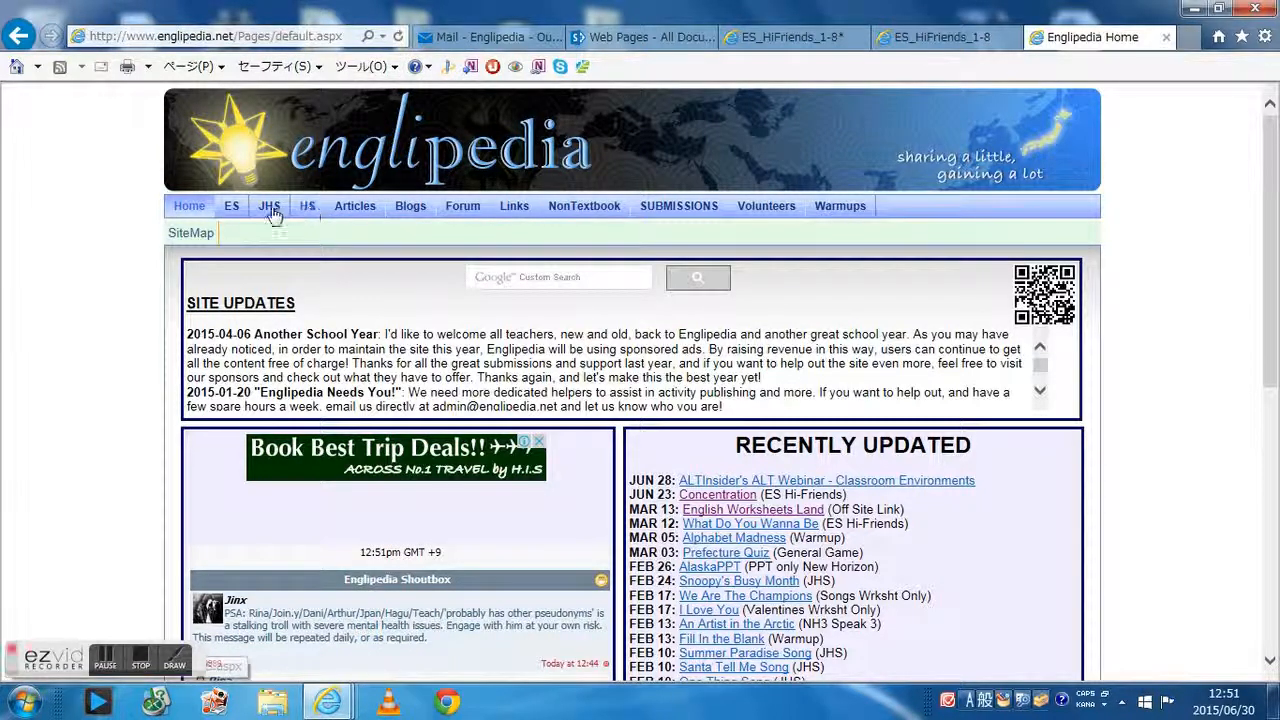
click(236, 210)
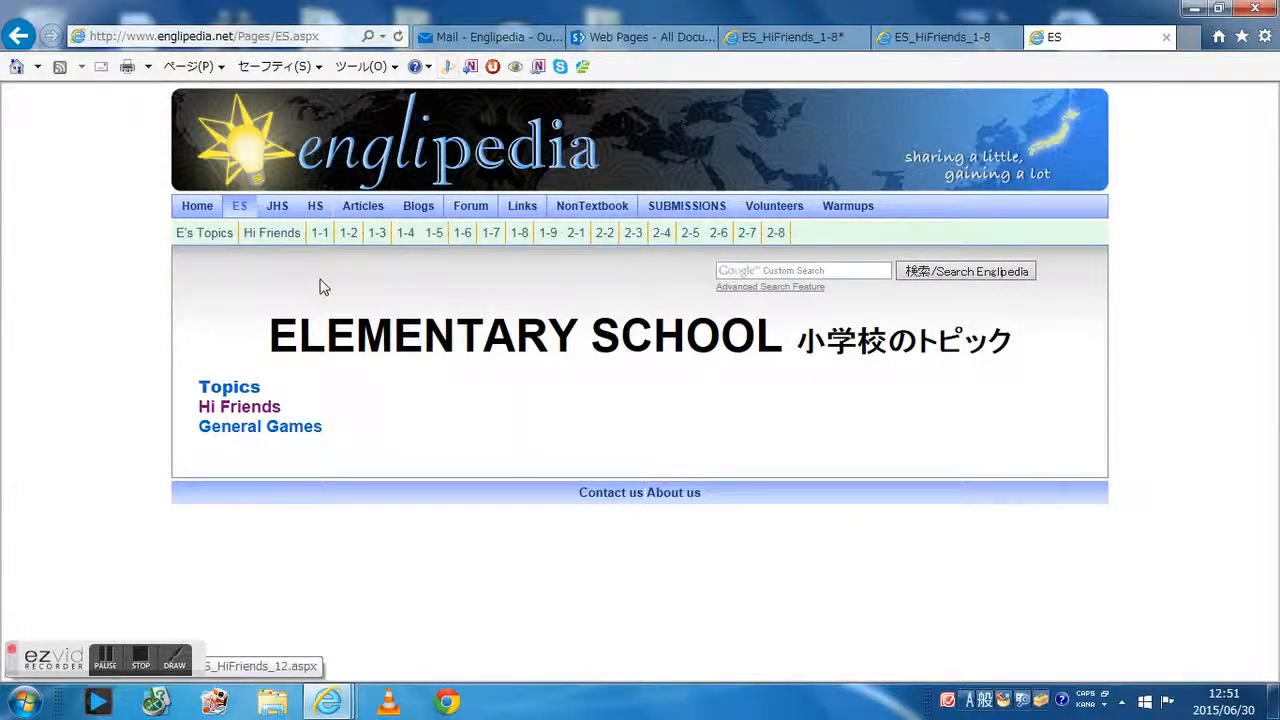
click(262, 410)
scroll(276, 400, down, 4)
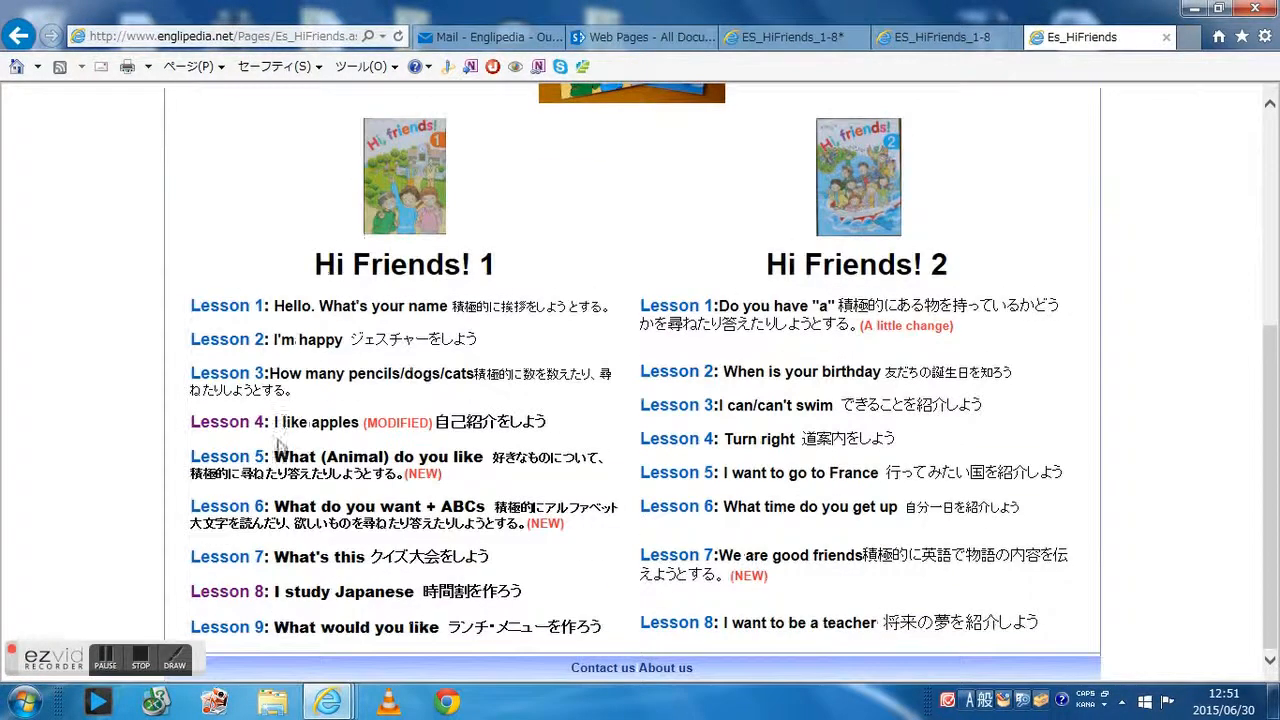
click(258, 597)
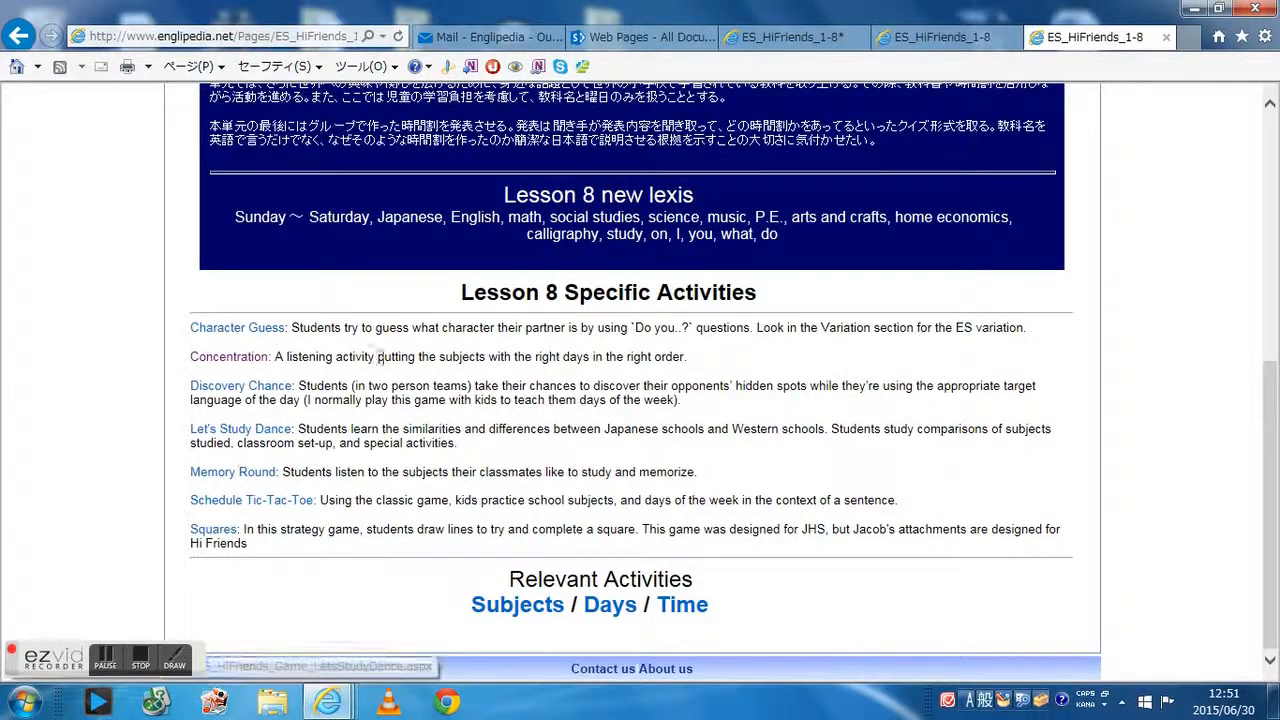
Compare the Lesson 8 page across the open tabs and reload the public page
click(950, 37)
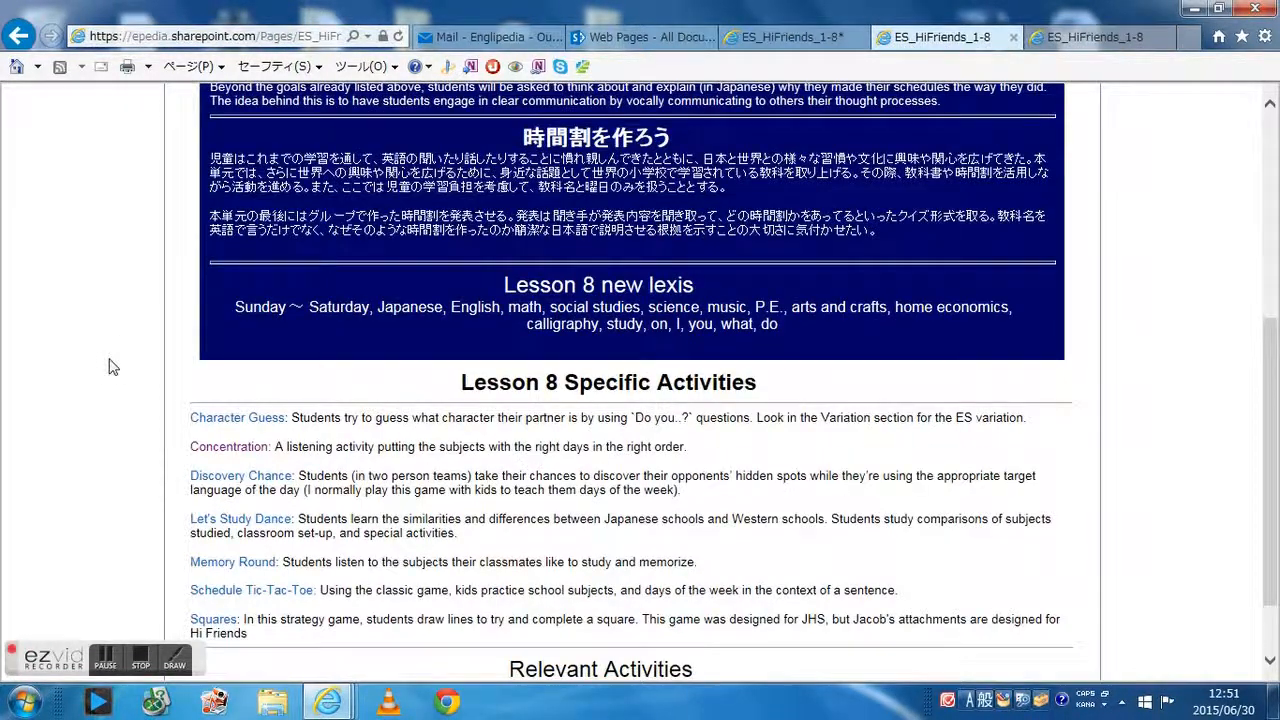
scroll(112, 367, down, 2)
click(795, 37)
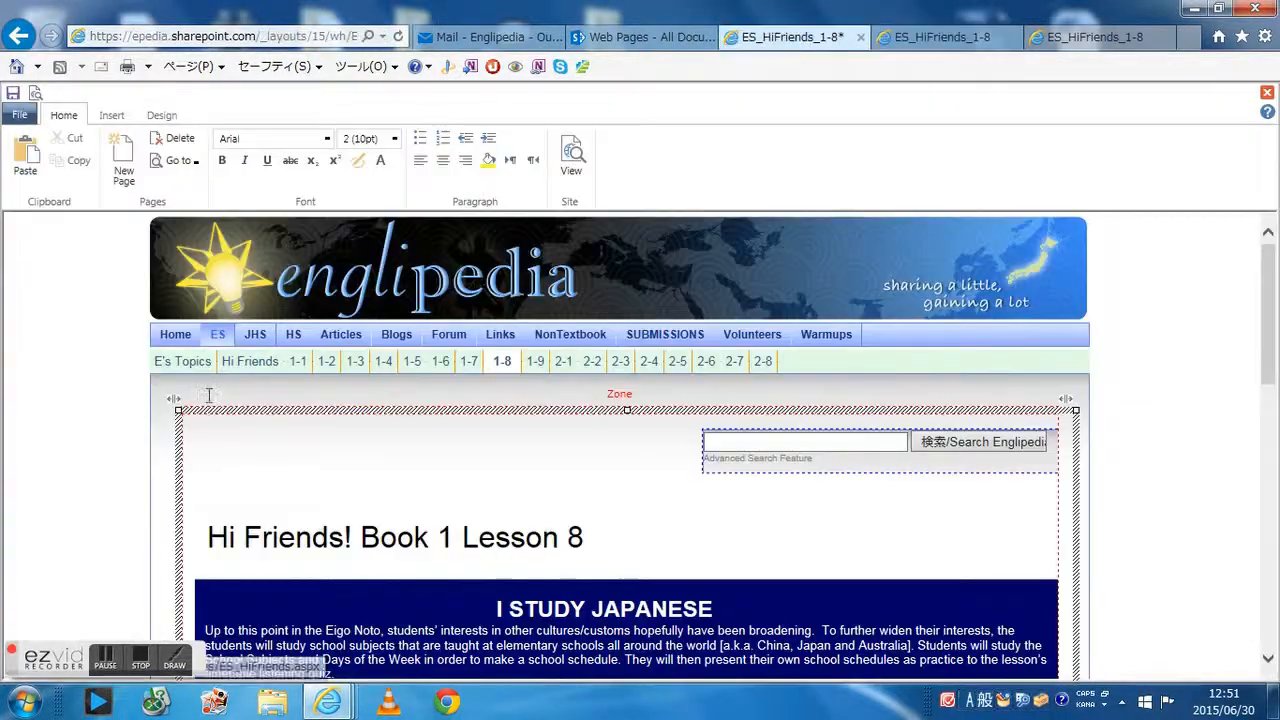
scroll(215, 480, down, 10)
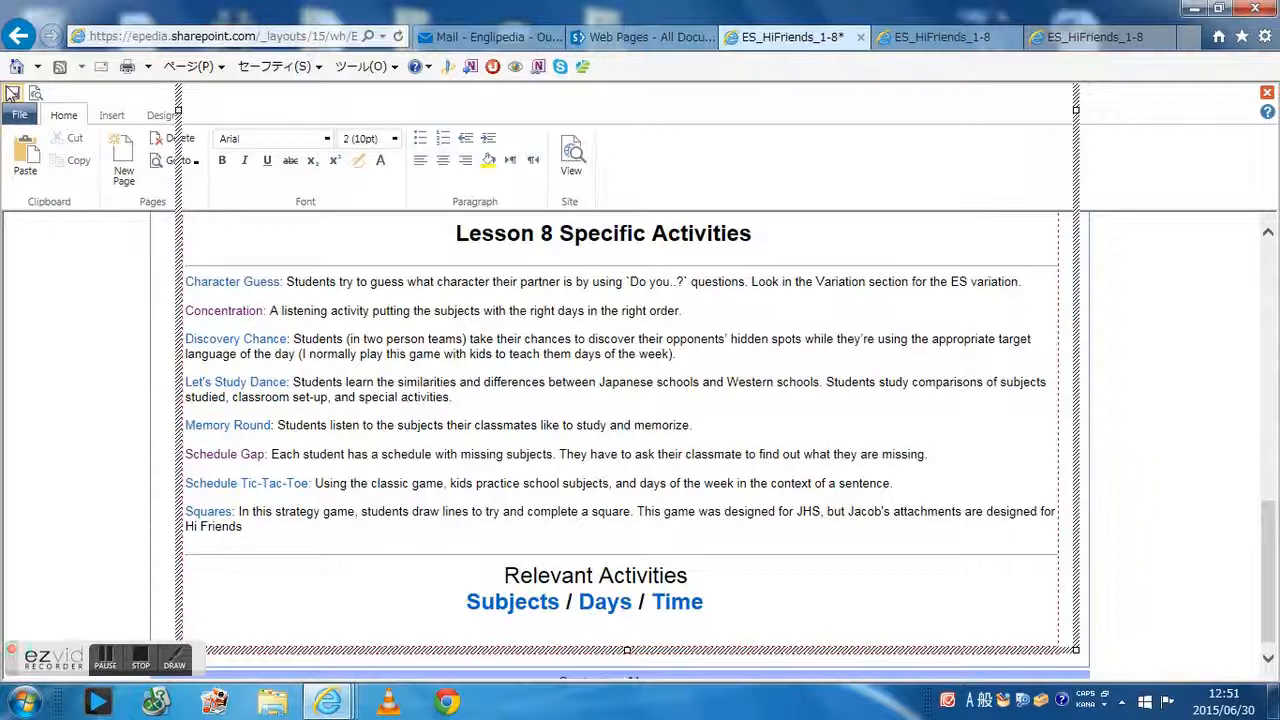
click(1095, 37)
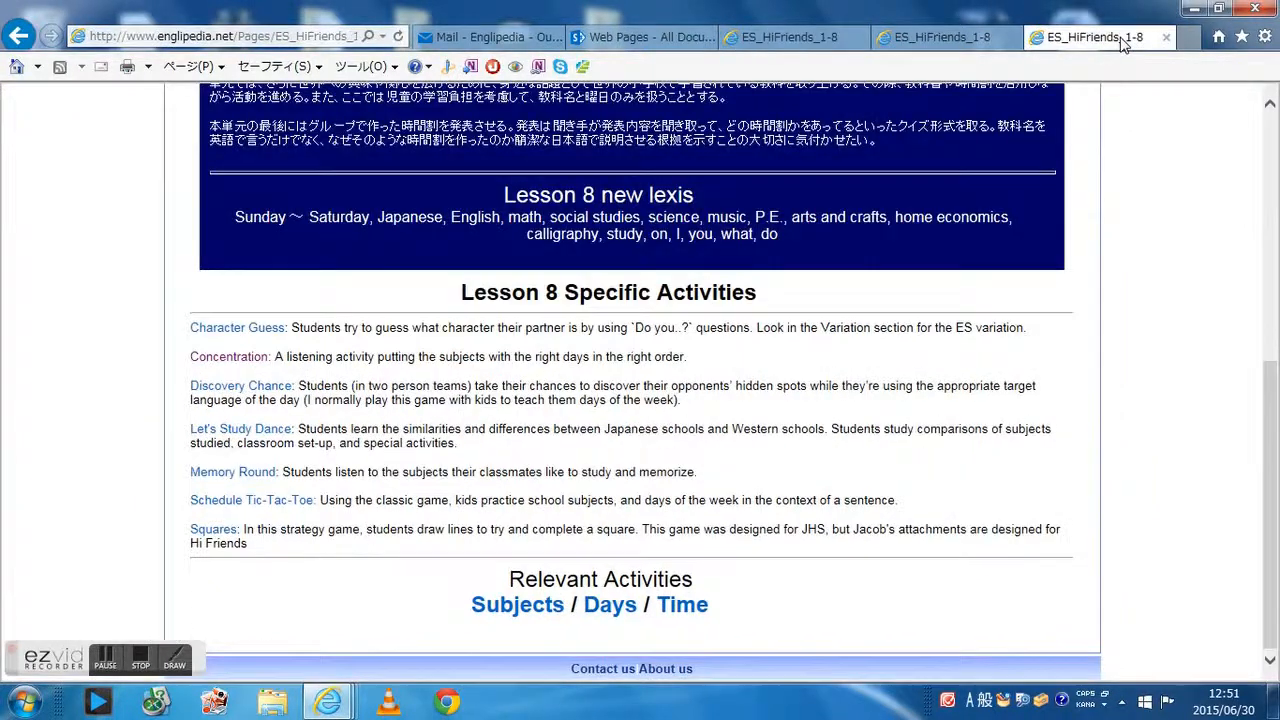
click(400, 36)
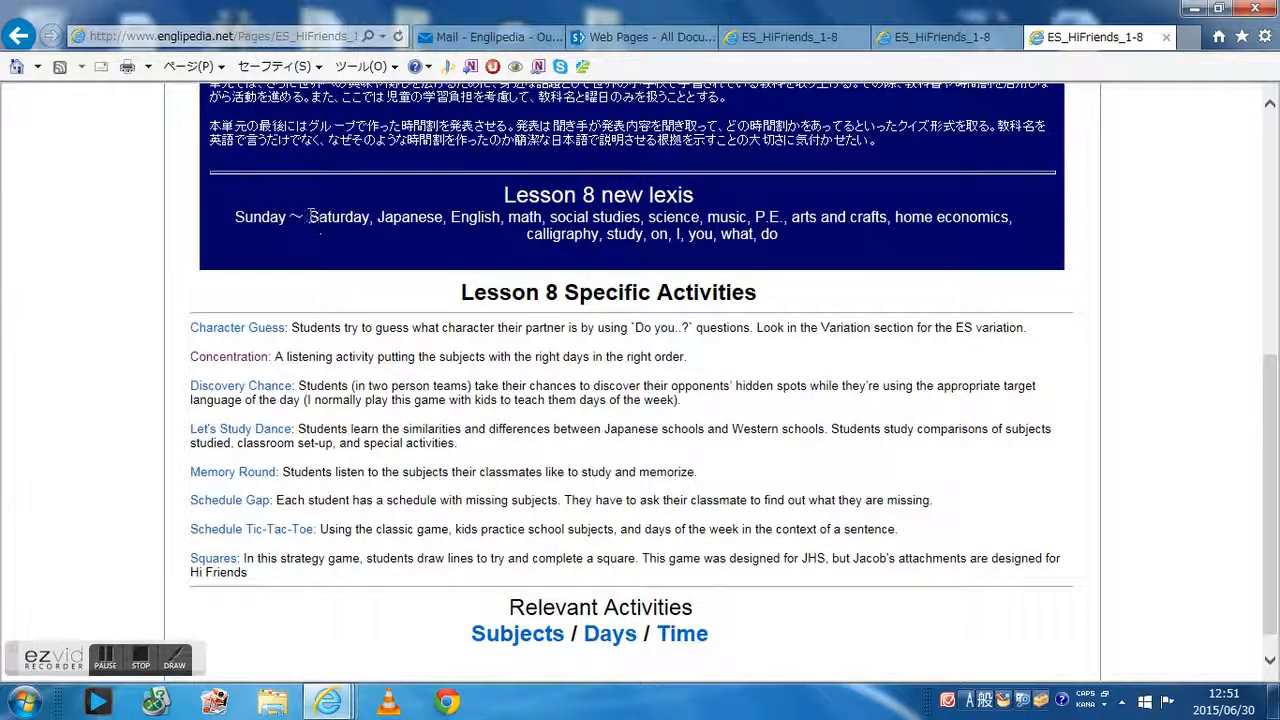
Follow the Schedule Gap link on the public Lesson 8 page to test it
drag(275, 505, 206, 513)
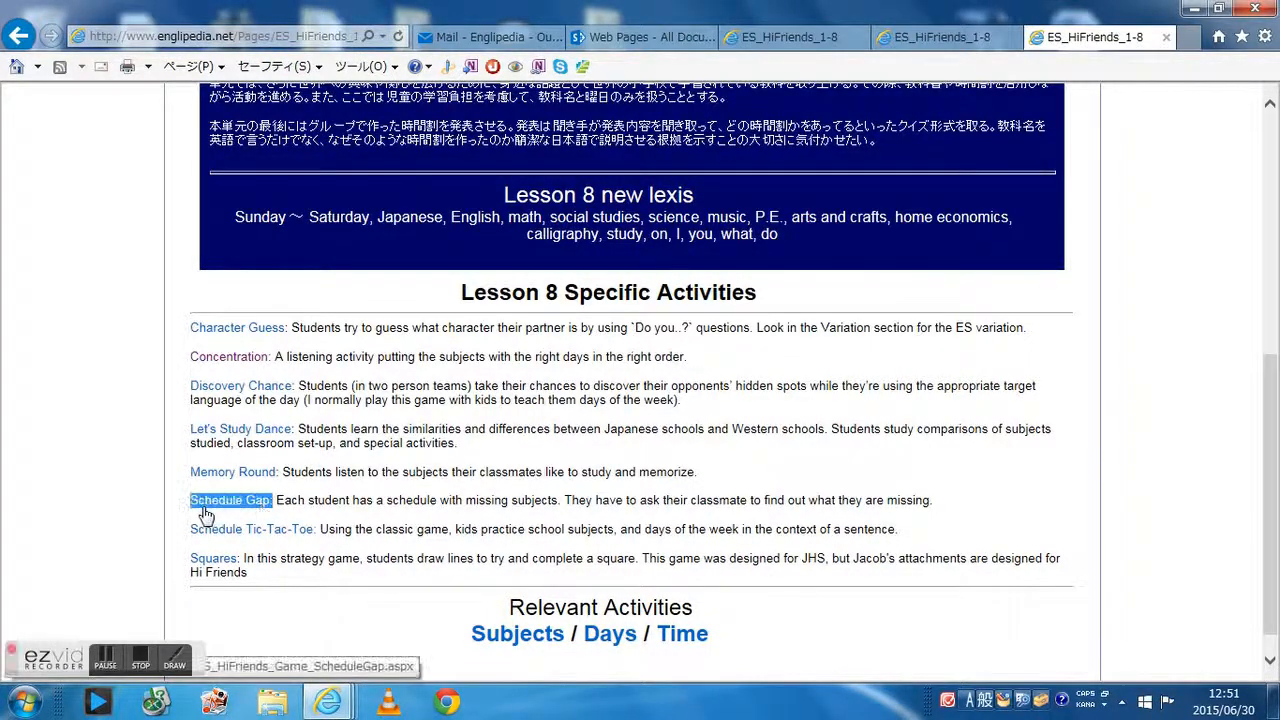
click(126, 491)
click(209, 503)
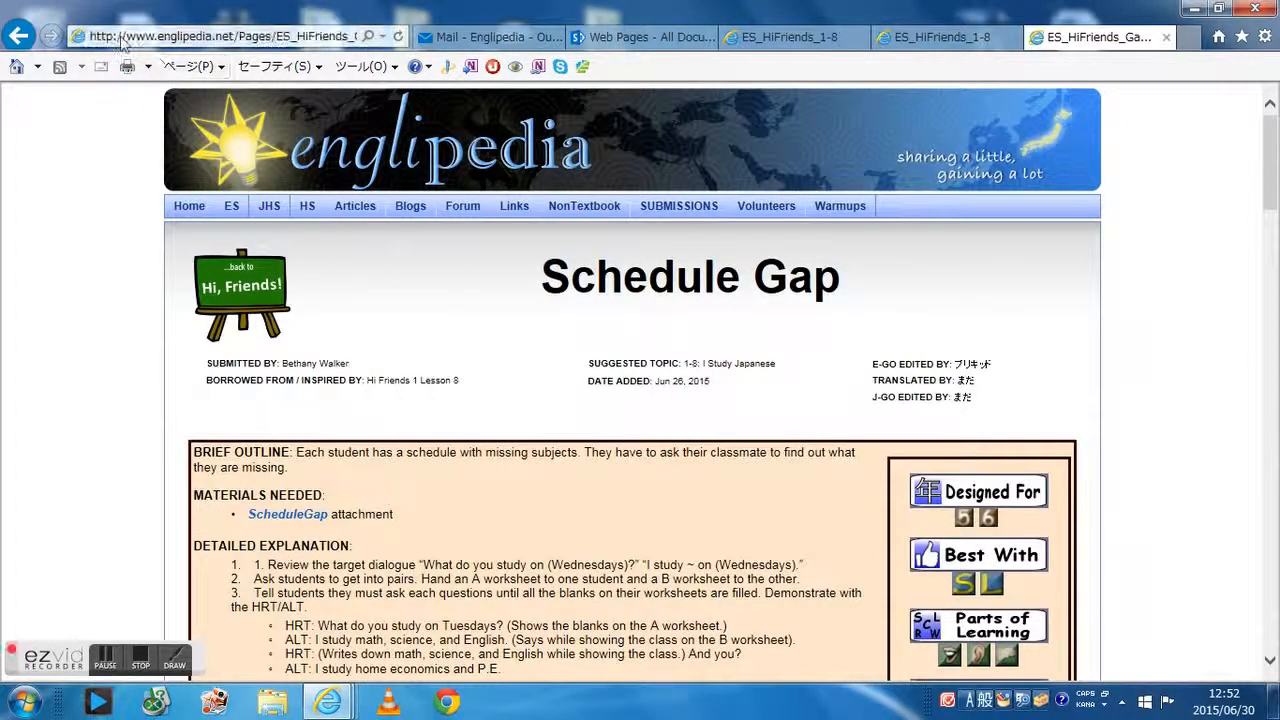
Copy the Schedule Gap page's web address
click(300, 42)
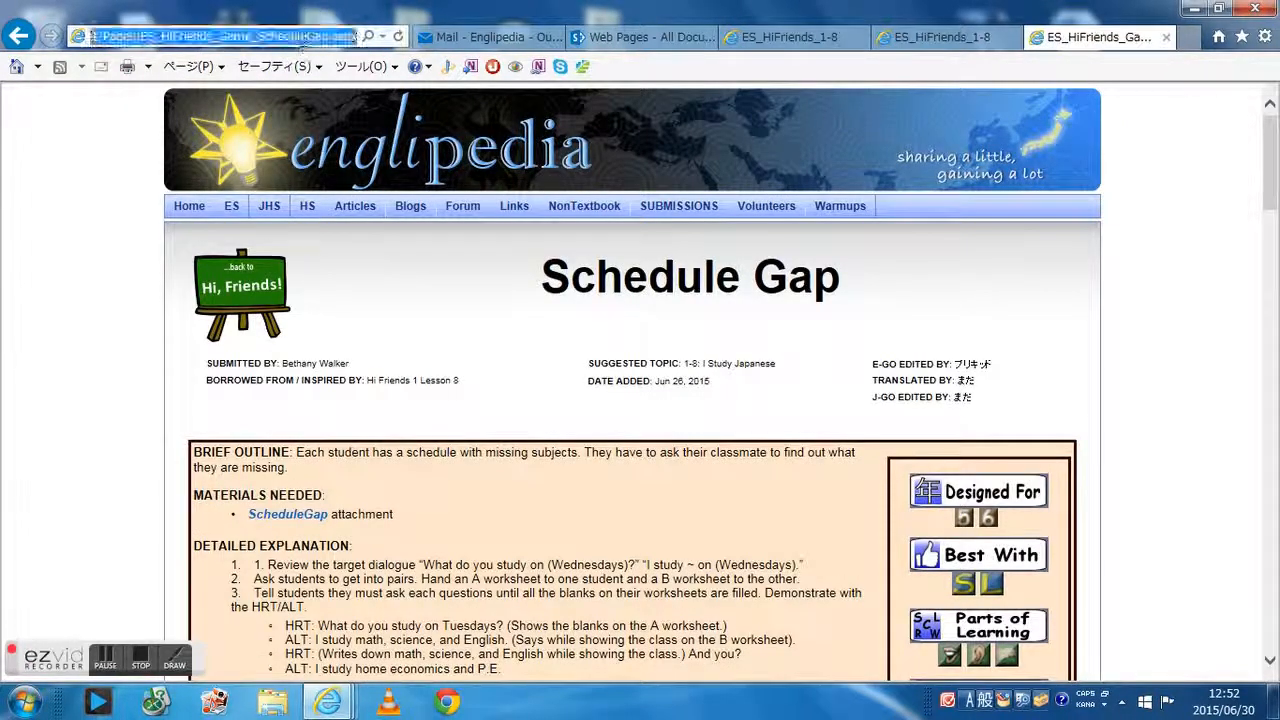
right_click(303, 40)
click(355, 100)
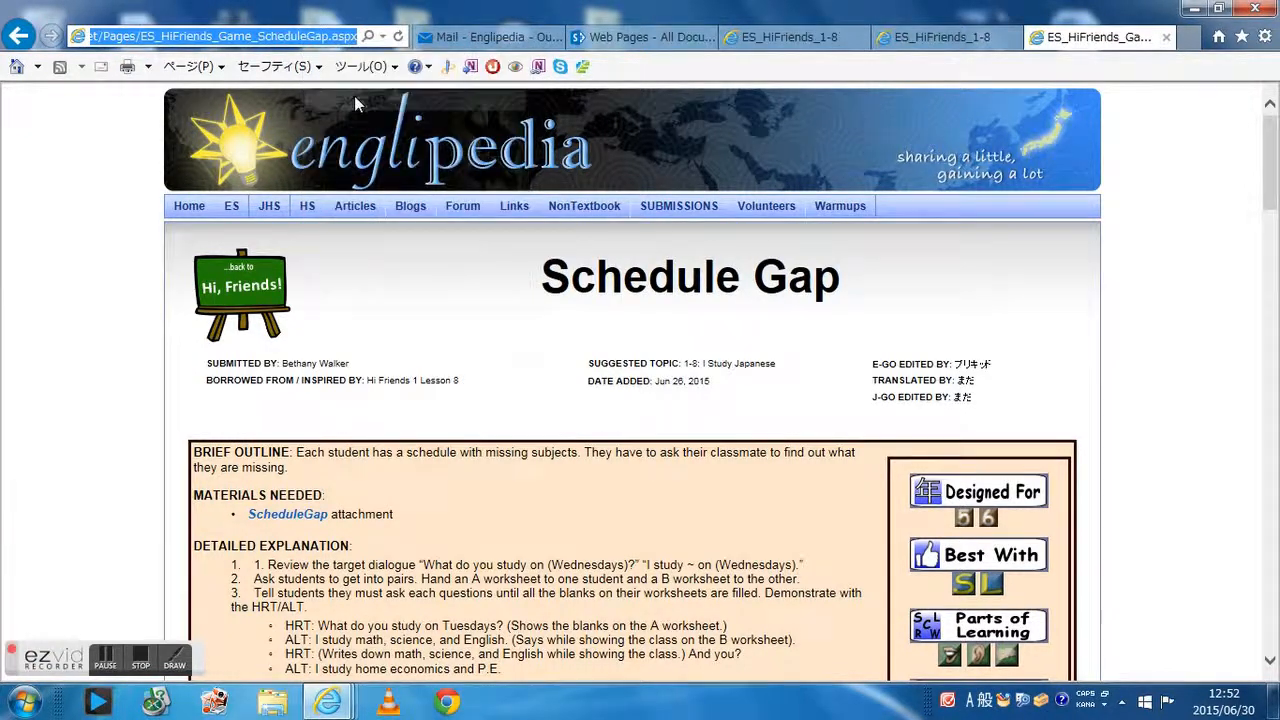
Open the HTML of the Recently Updated list on the Englipedia Home page in the editor
click(767, 40)
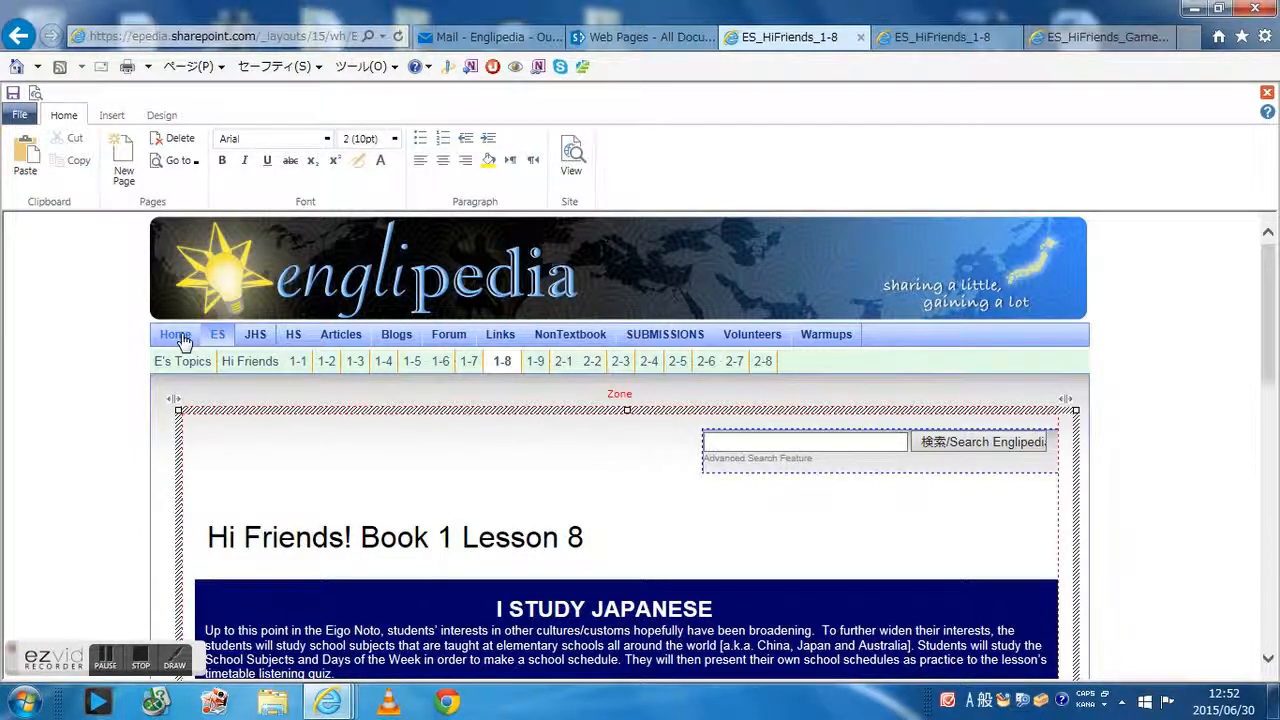
click(176, 335)
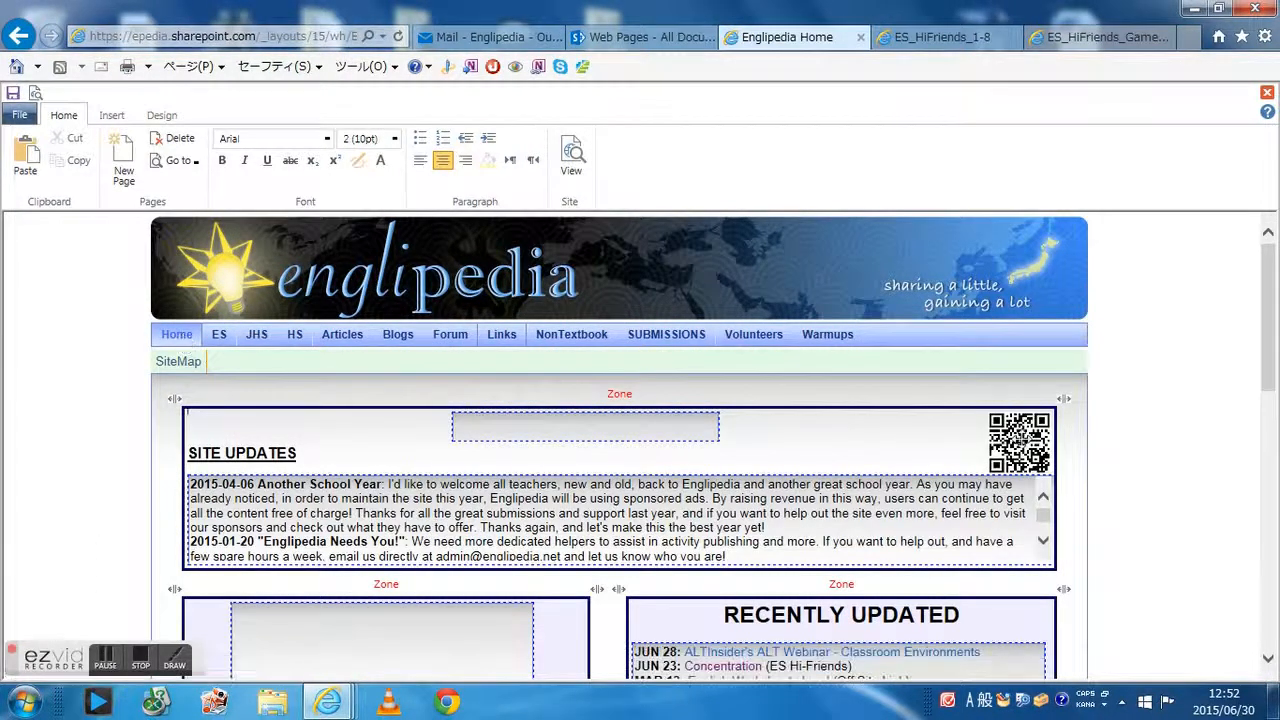
scroll(1140, 425, down, 3)
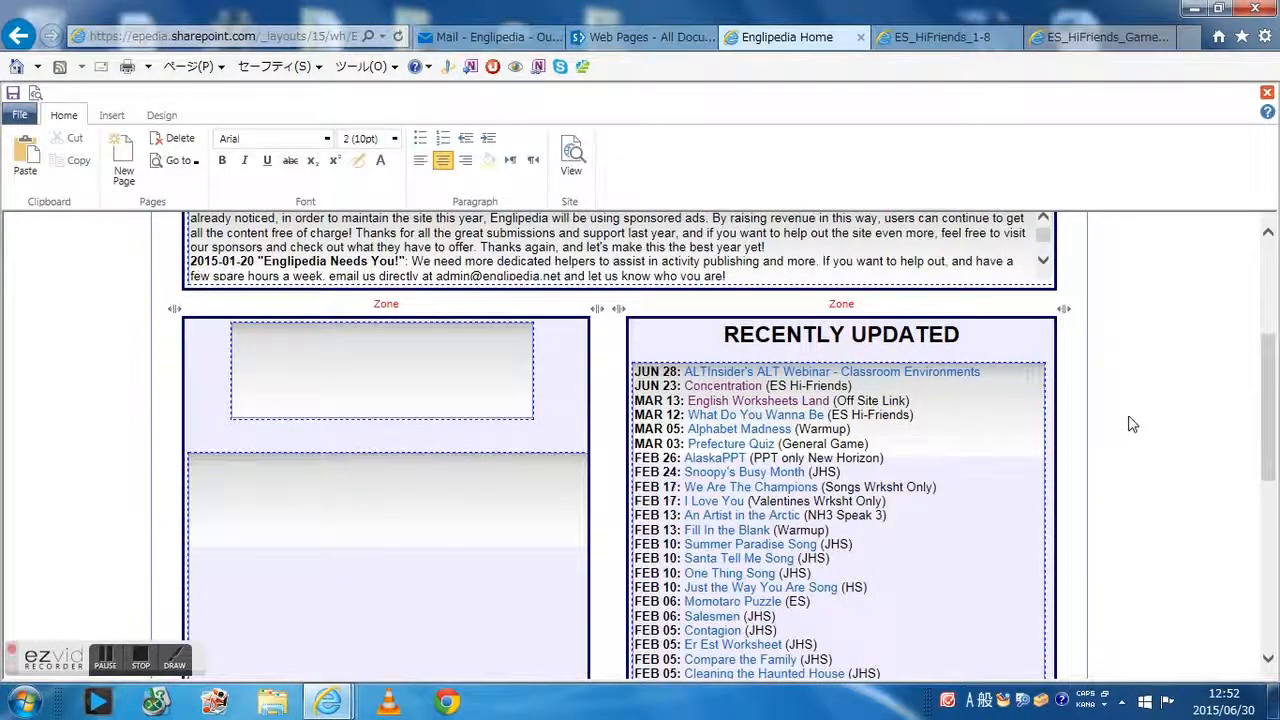
click(1031, 366)
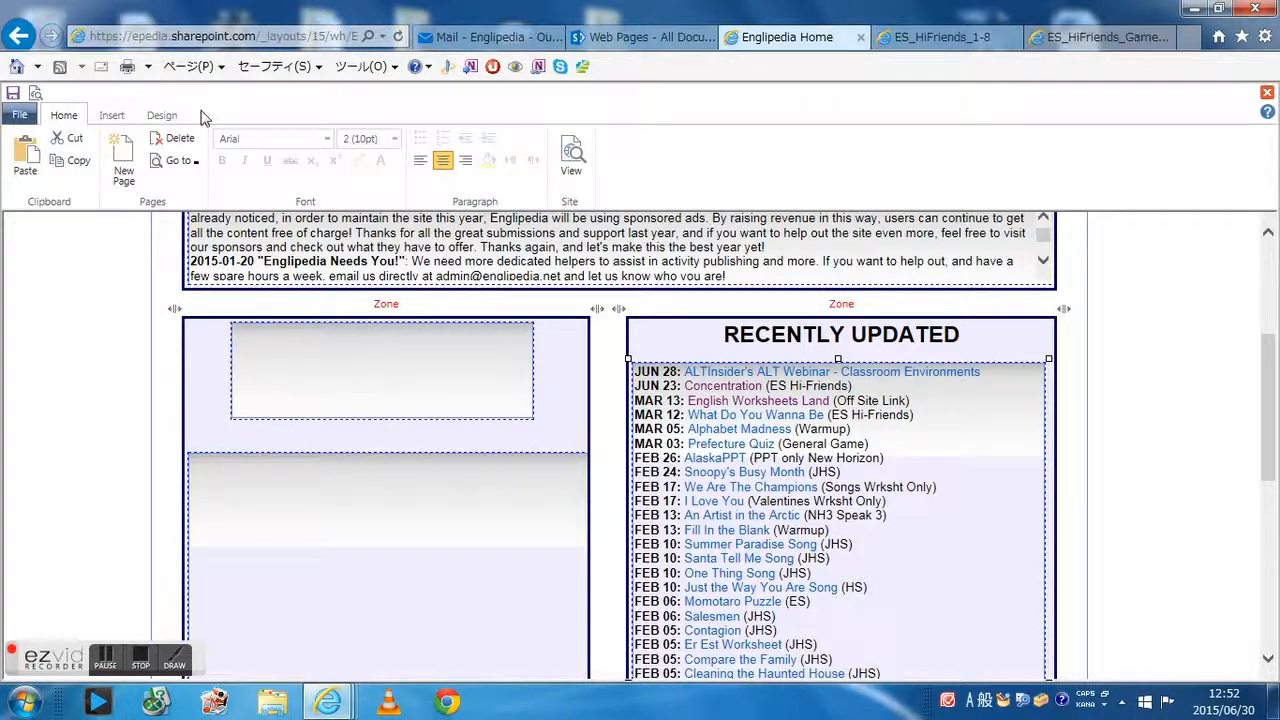
click(112, 115)
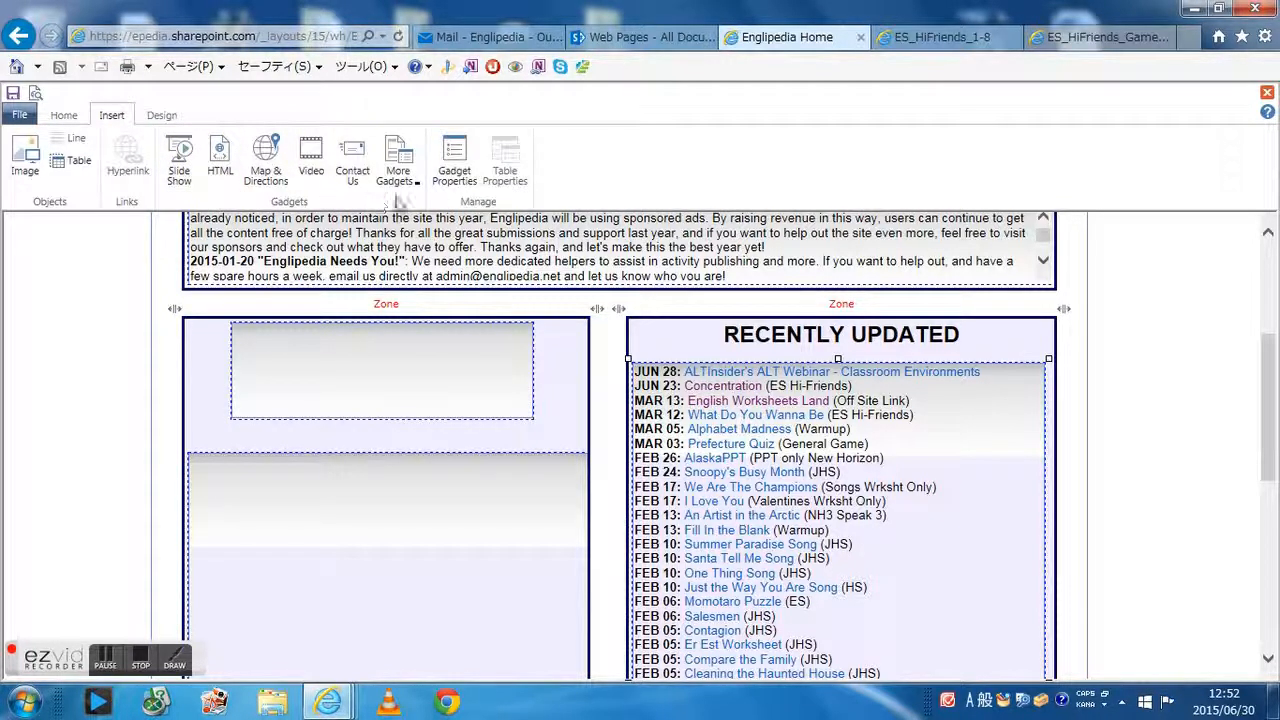
click(453, 180)
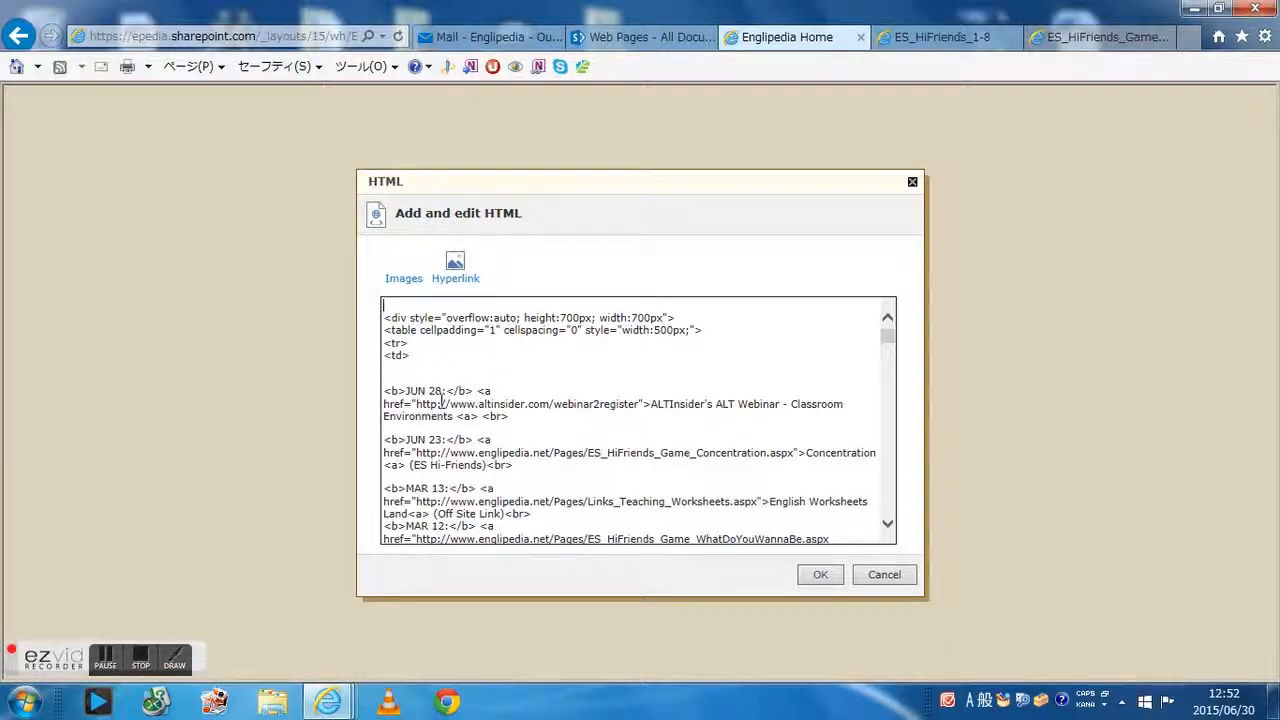
Add a blank line after the JUN 28 entry and paste the Schedule Gap page address there
drag(510, 418, 384, 392)
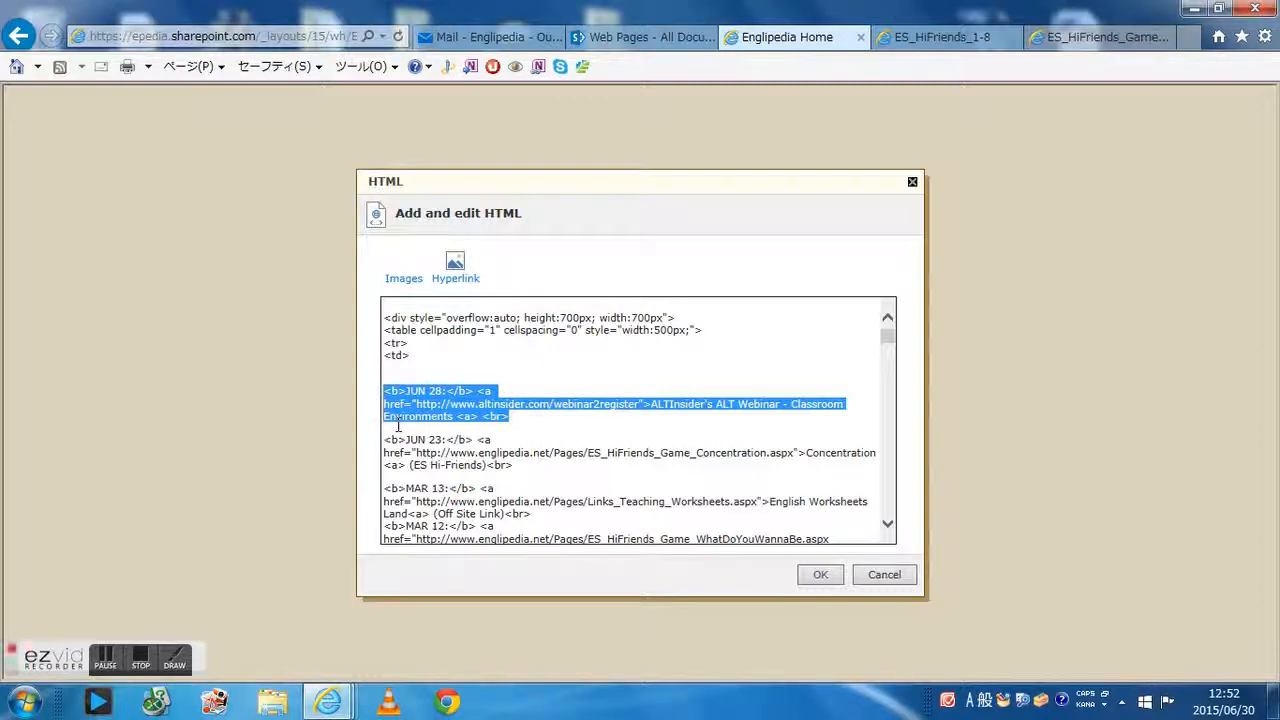
click(398, 426)
click(519, 416)
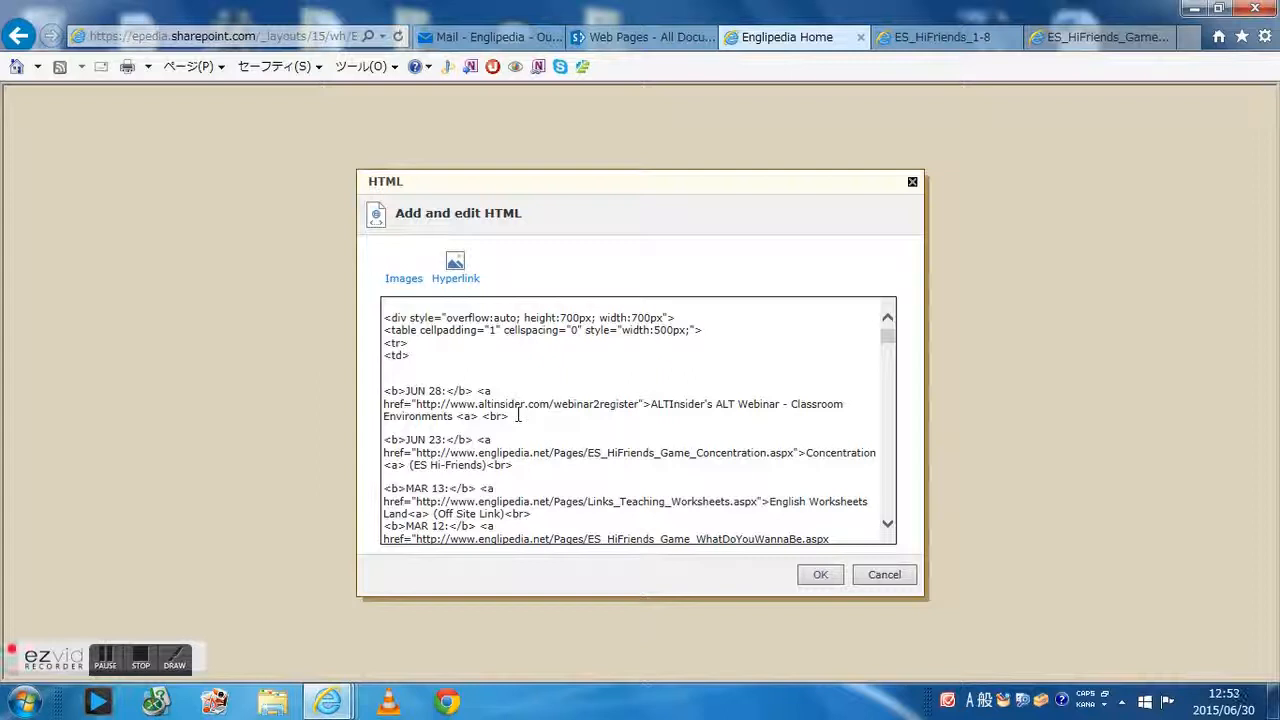
key(Return)
key(Return)
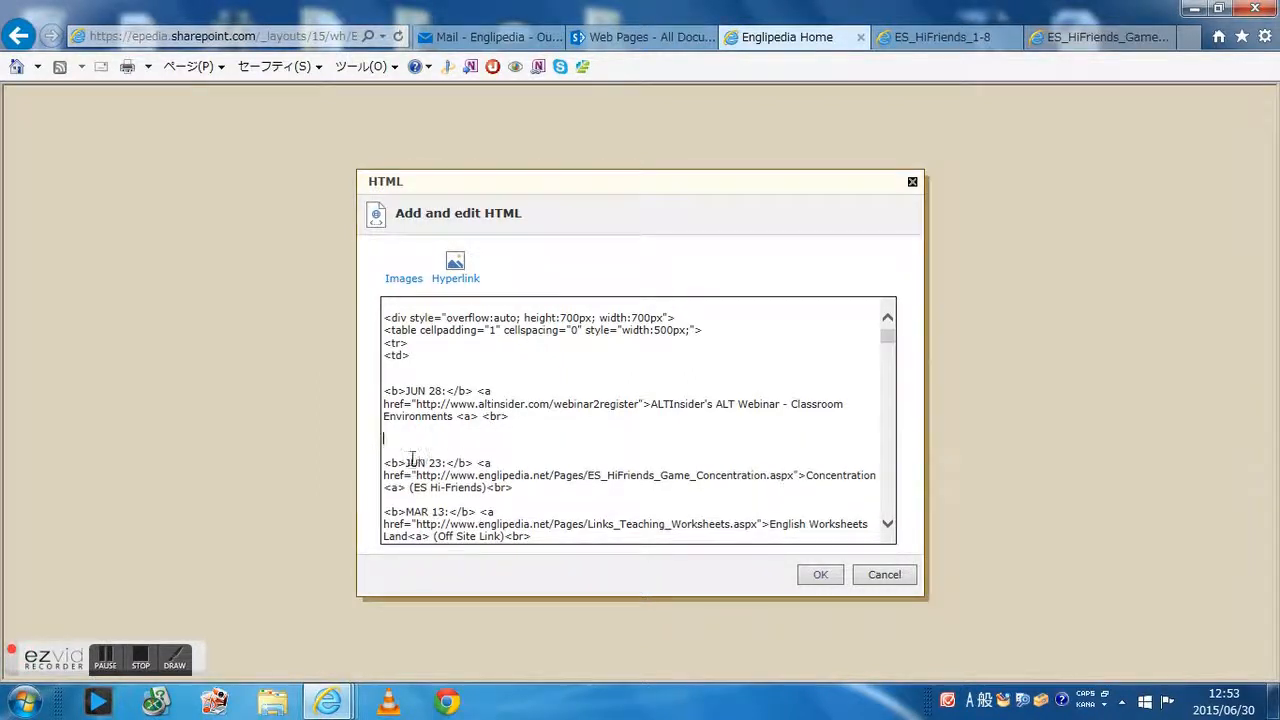
text(http://www.englipedia.net/Pages/ES_HiFriends_Game_ScheduleGap.aspx)
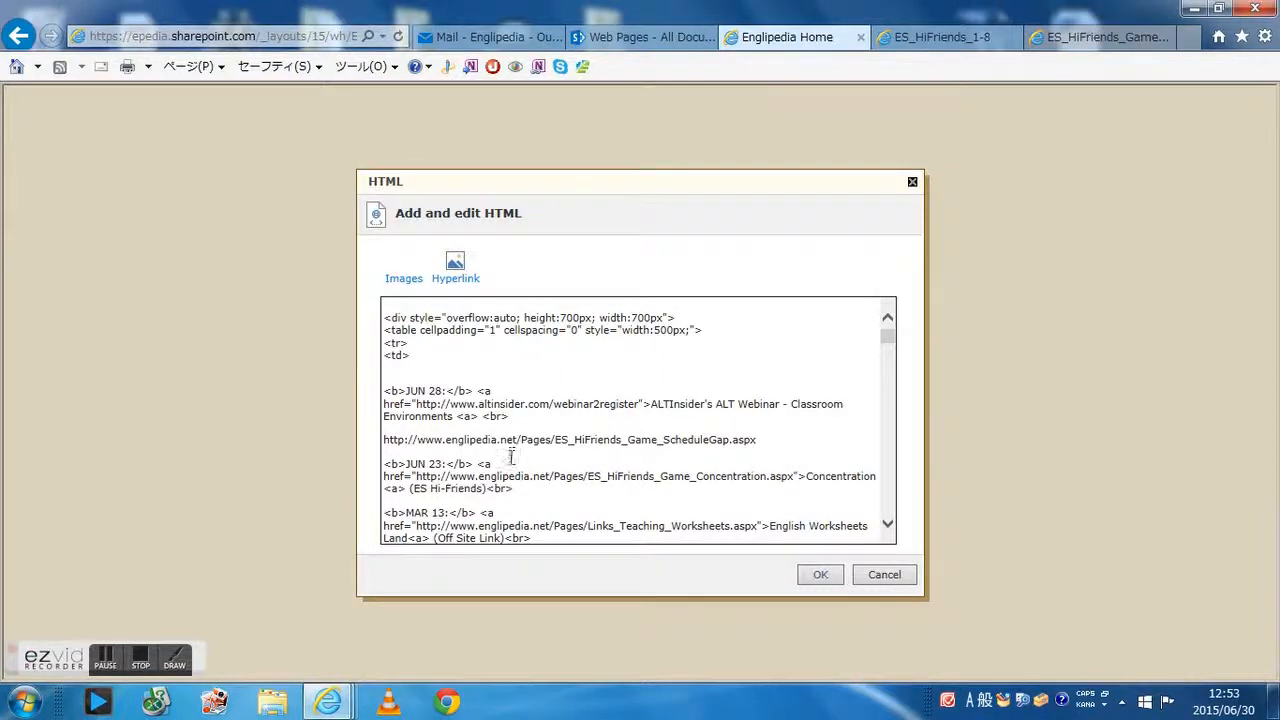
Copy the HTML of the JUN 23 Concentration entry in the Recently Updated list
scroll(510, 457, down, 1)
drag(515, 451, 383, 432)
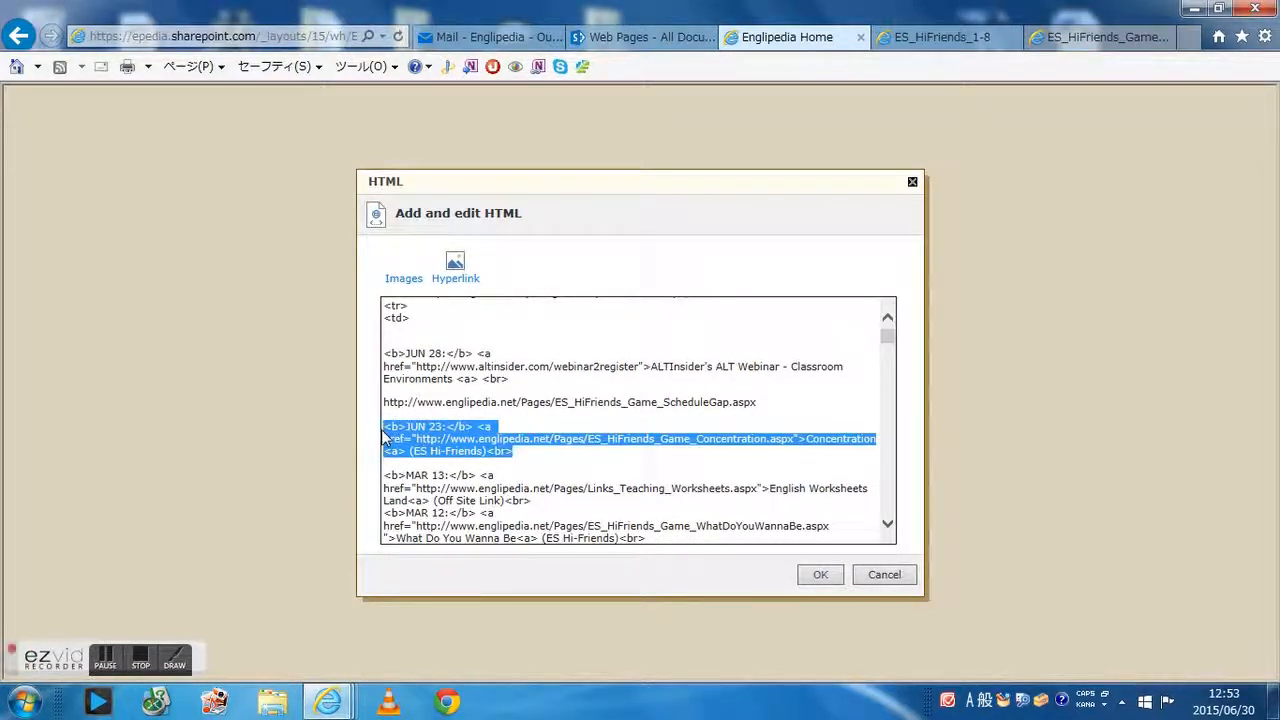
right_click(383, 430)
key(Escape)
drag(384, 427, 507, 452)
right_click(493, 454)
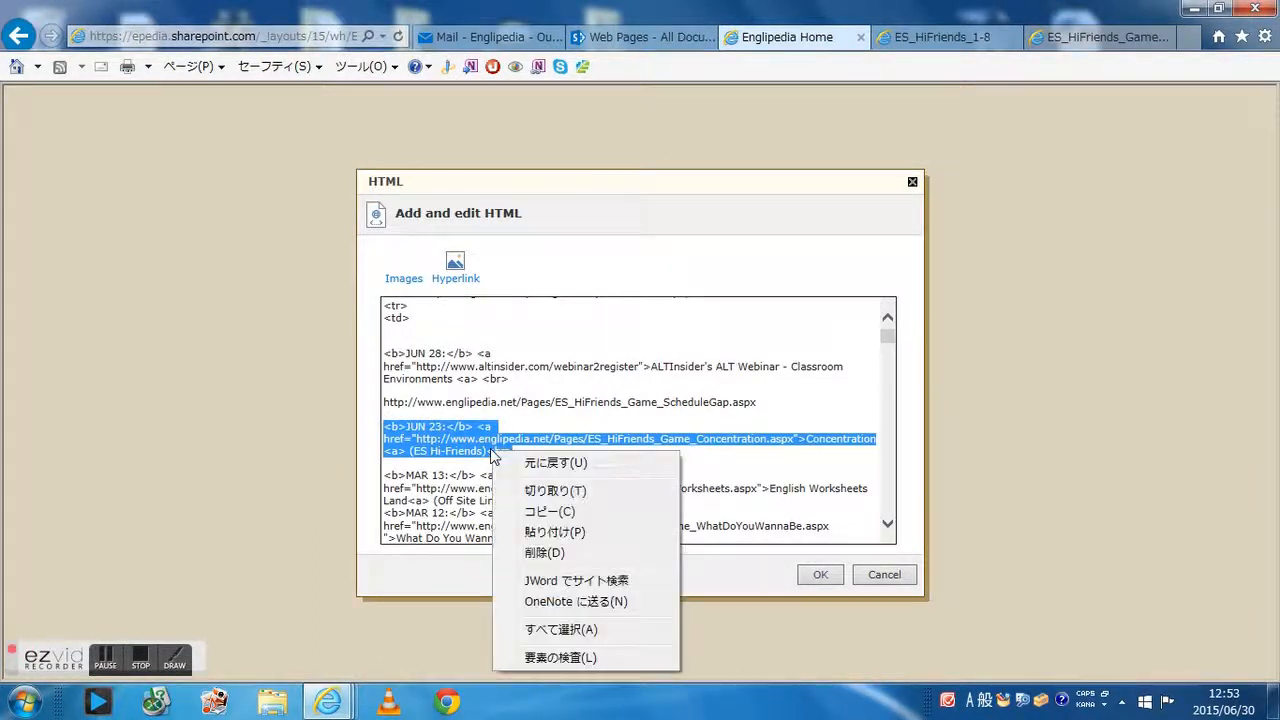
click(550, 511)
click(392, 408)
right_click(388, 422)
click(457, 496)
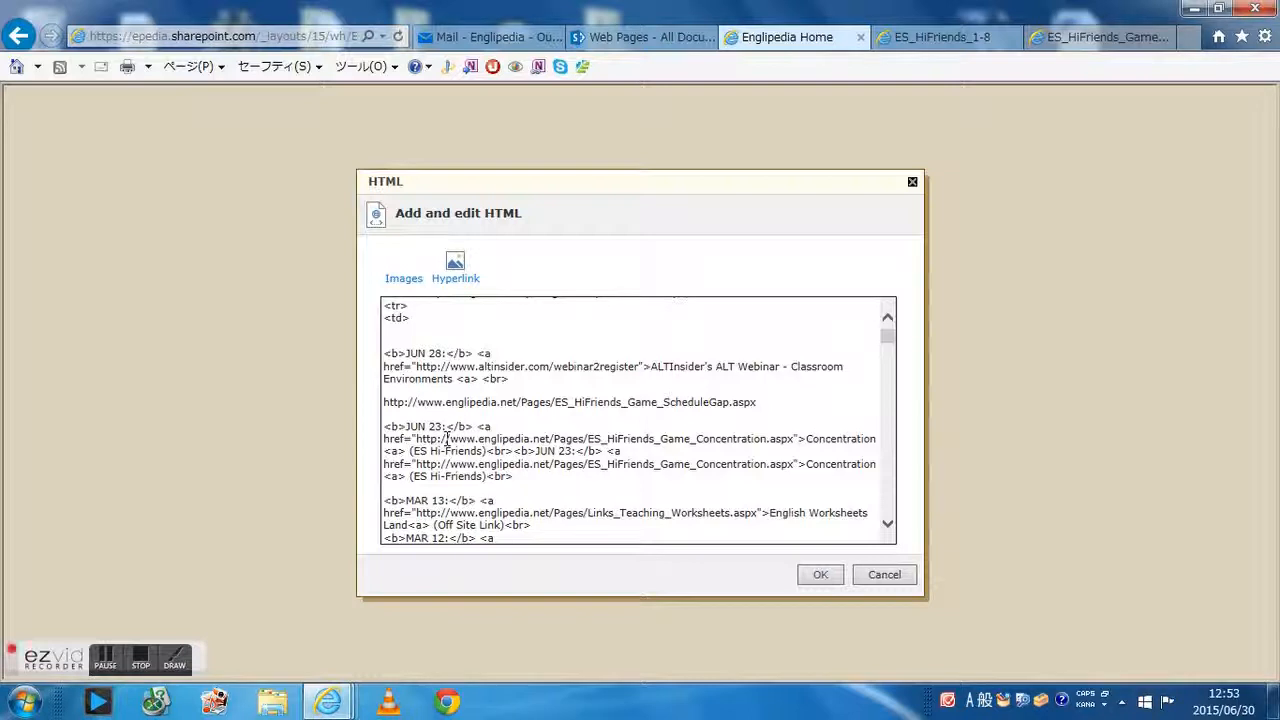
key(ctrl+z)
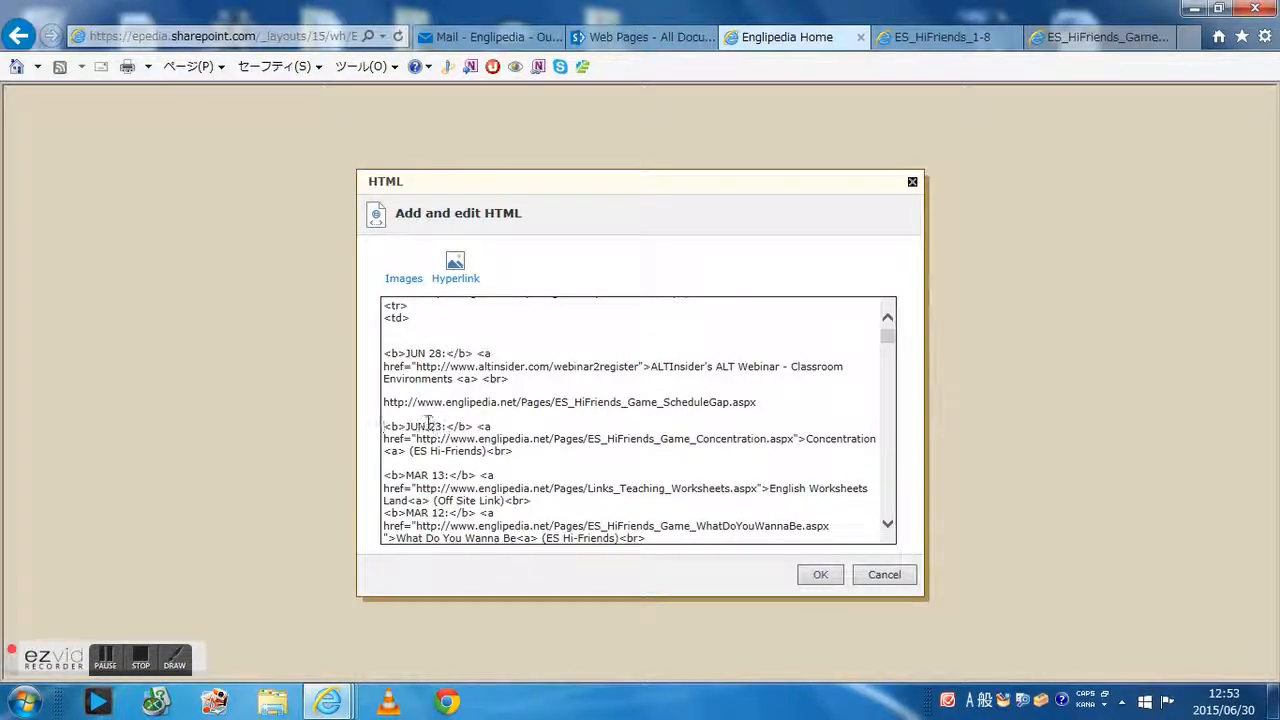
Add two blank lines below the Schedule Gap address and paste the copied entry there
key(Return)
key(Return)
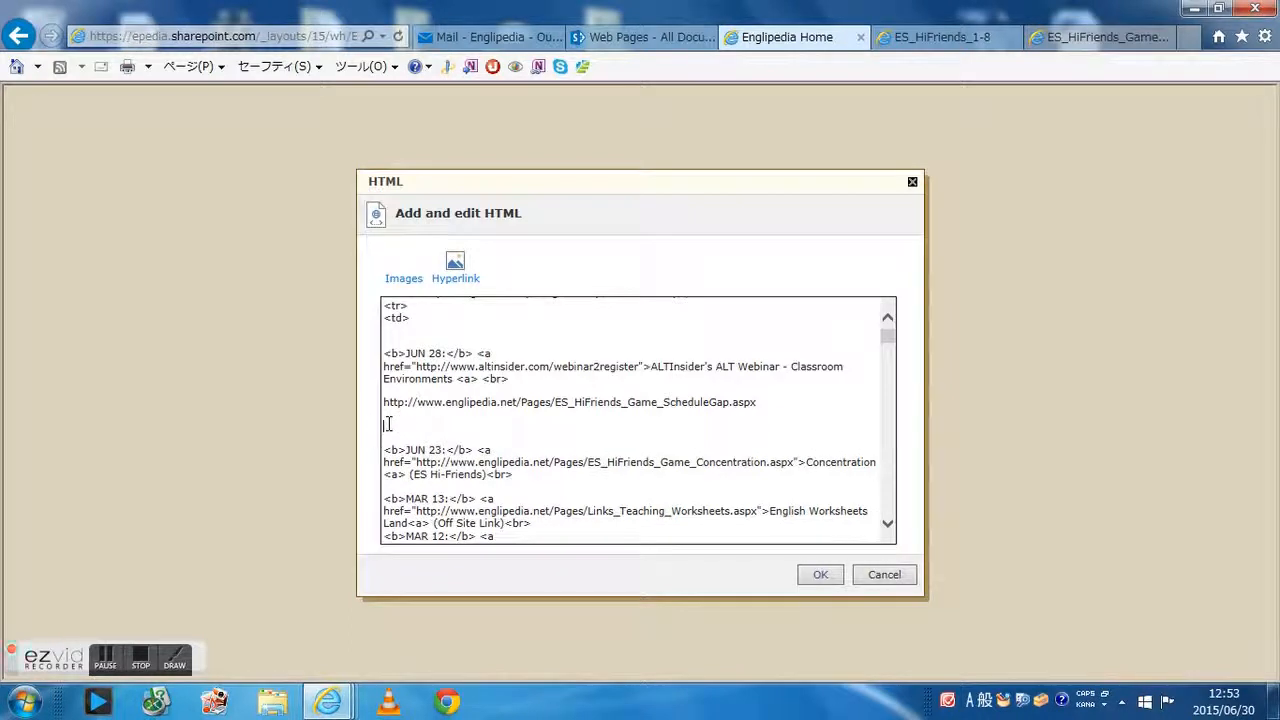
key(ctrl+v)
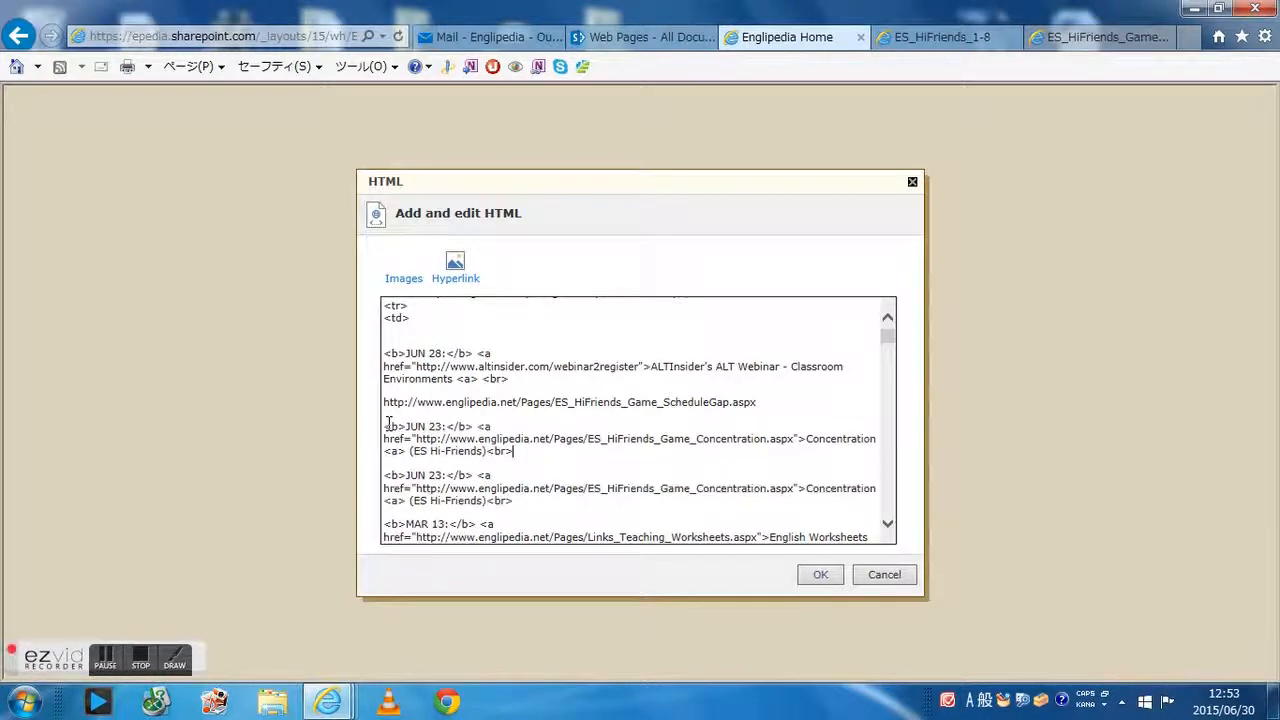
Change the new entry's date to JUN 30
click(442, 421)
key(BackSpace)
key(BackSpace)
text(30)
Cut the Schedule Gap address, paste it over the new entry's Concentration link address, and remove the leftover blank line
drag(793, 438, 436, 440)
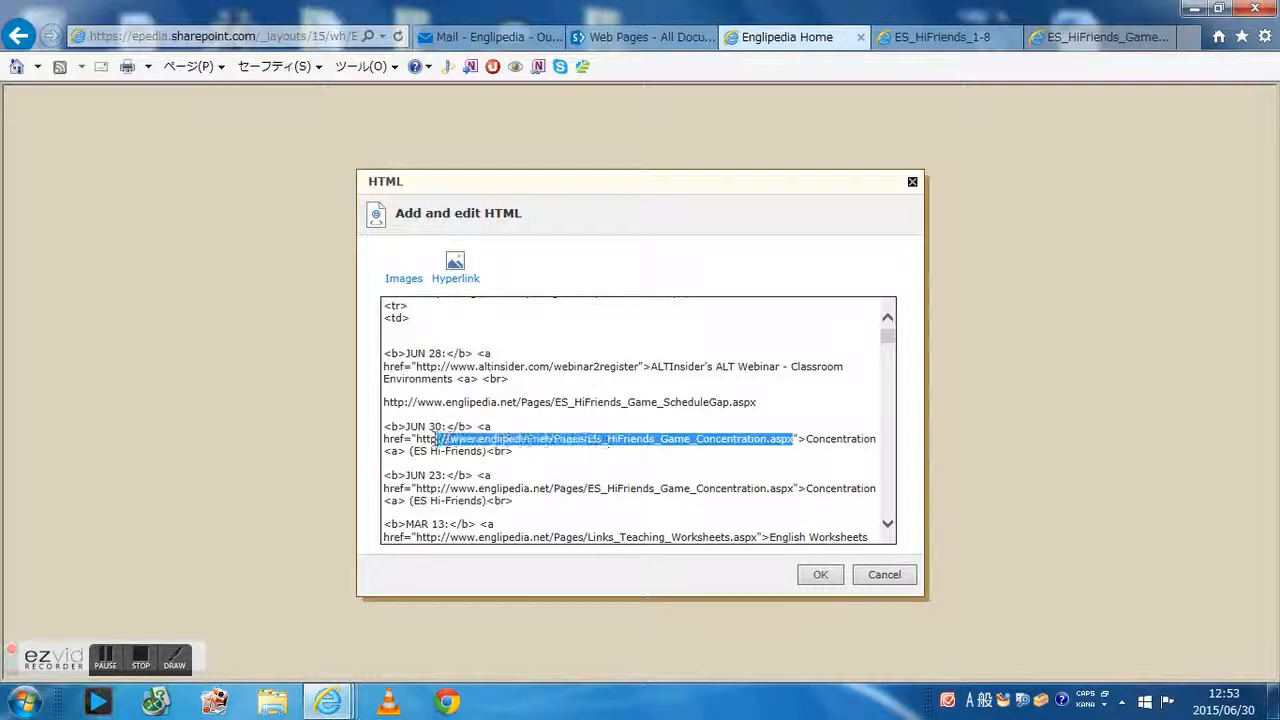
drag(756, 402, 390, 410)
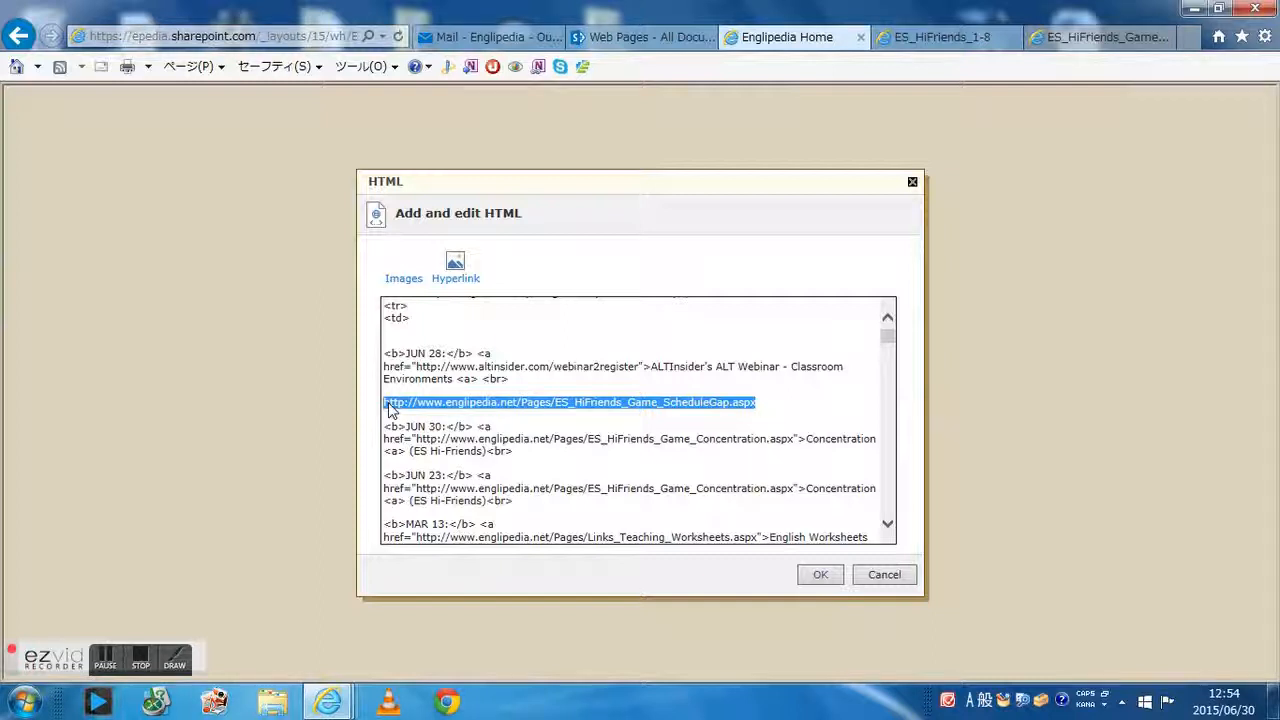
key(ctrl+x)
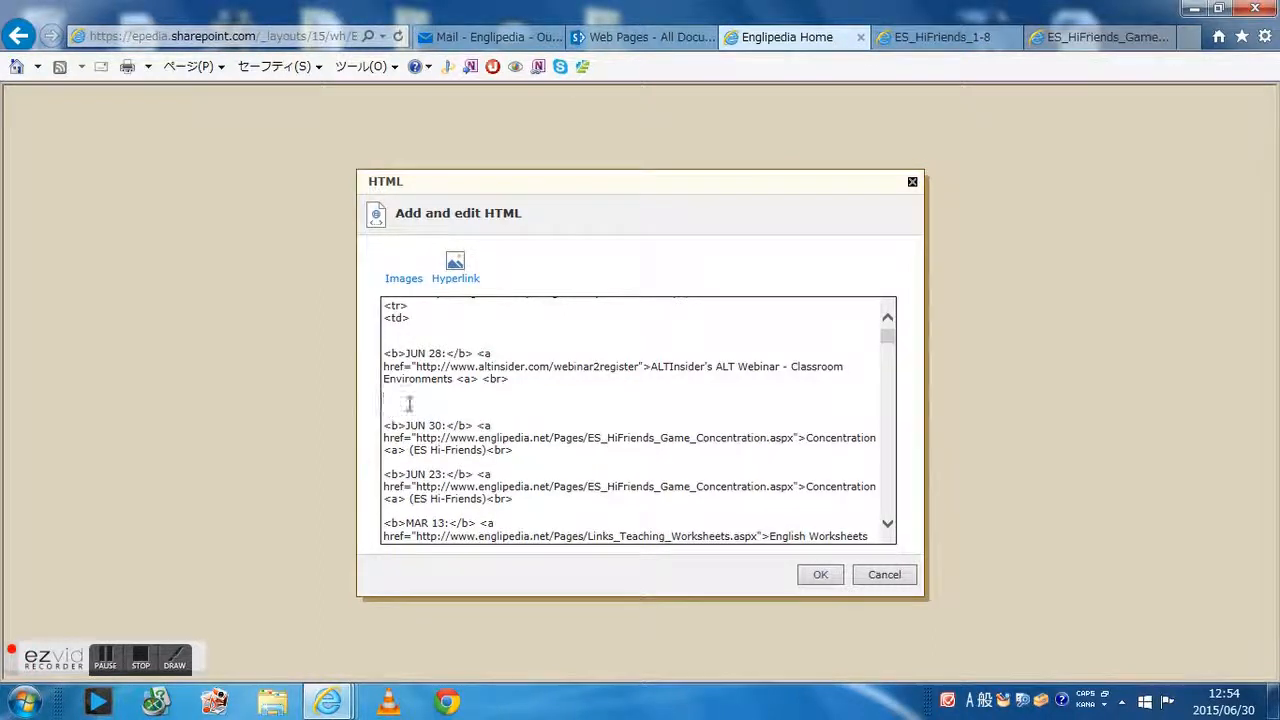
drag(794, 440, 417, 440)
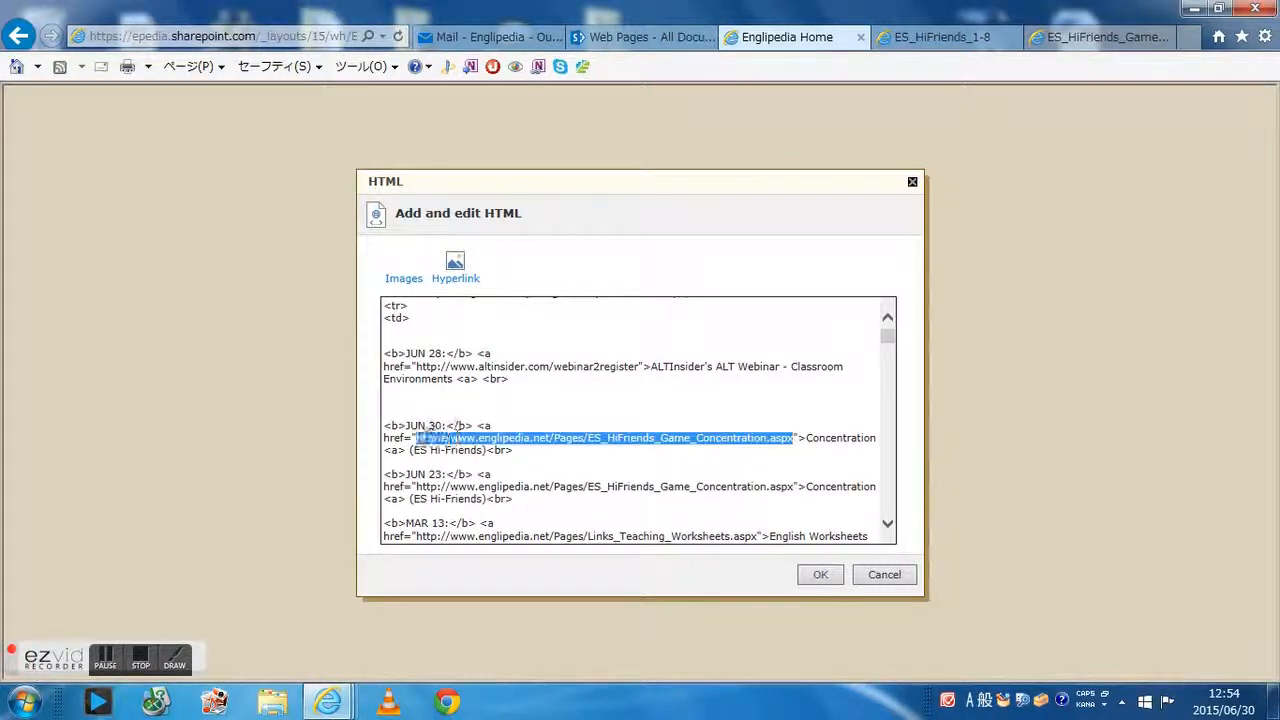
key(ctrl+v)
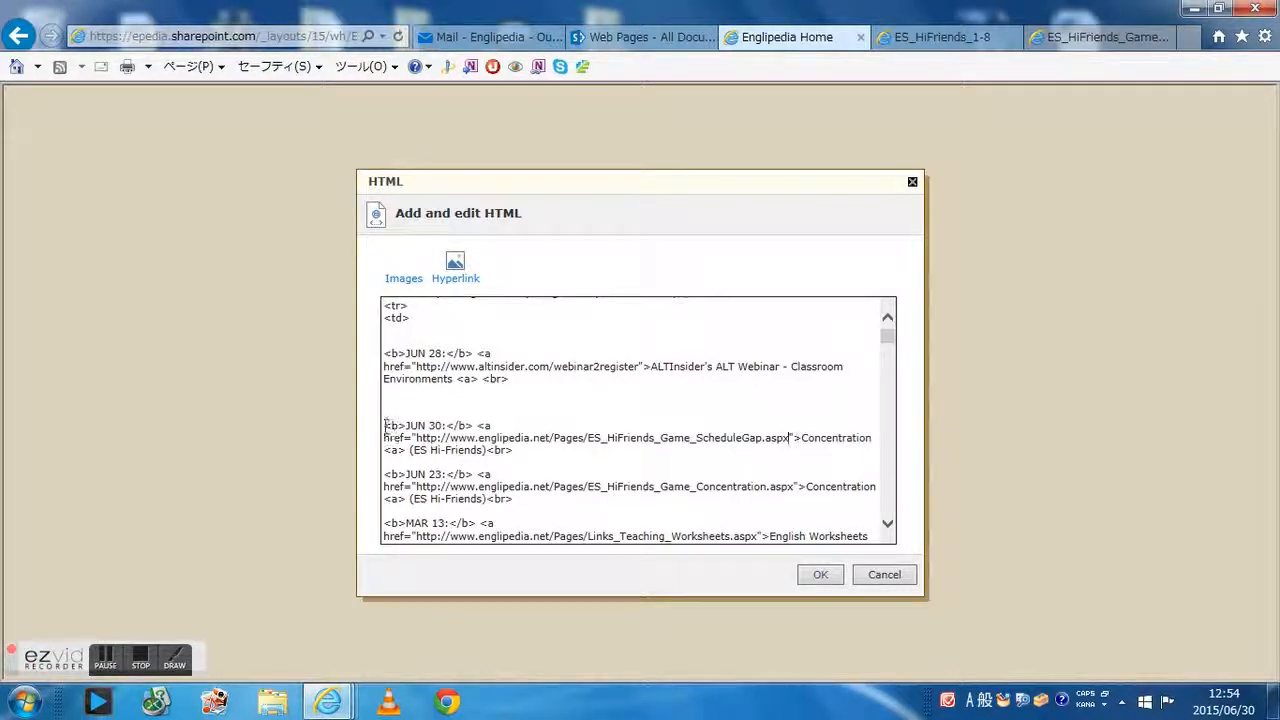
click(384, 426)
key(BackSpace)
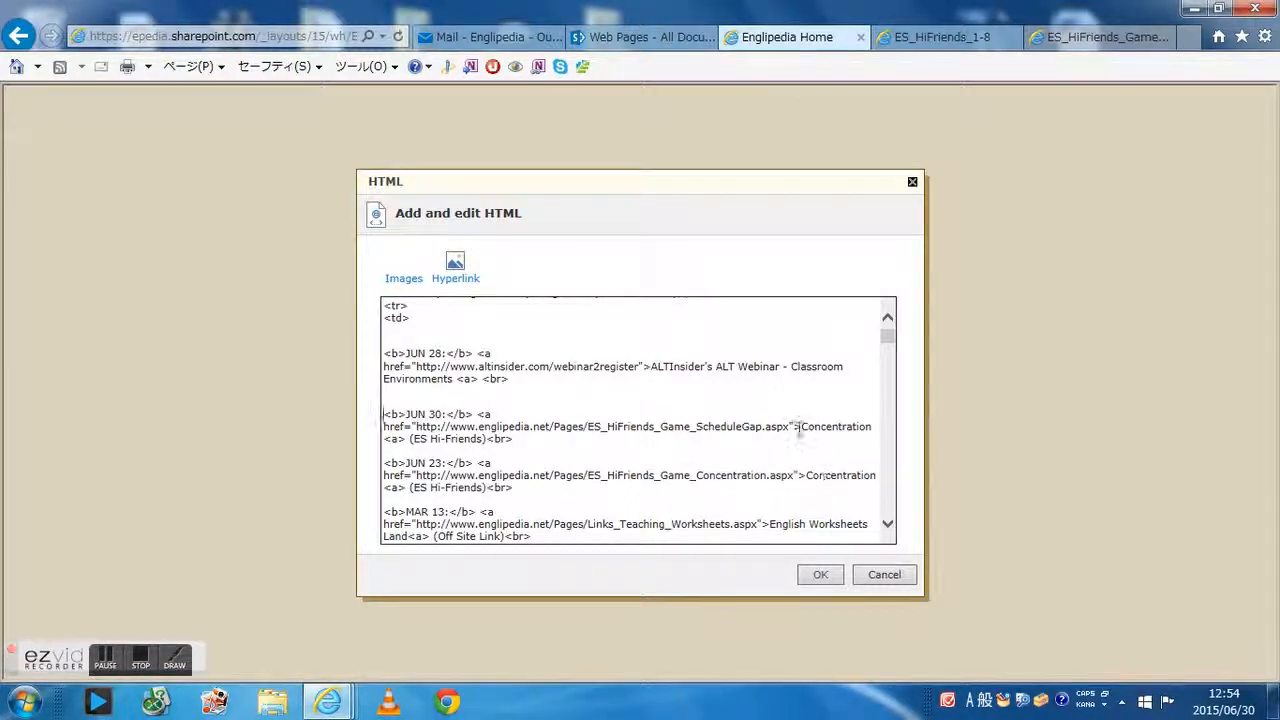
Change the new entry's link text to Schedule Gap and apply the HTML changes
drag(874, 429, 803, 430)
text(Schedul)
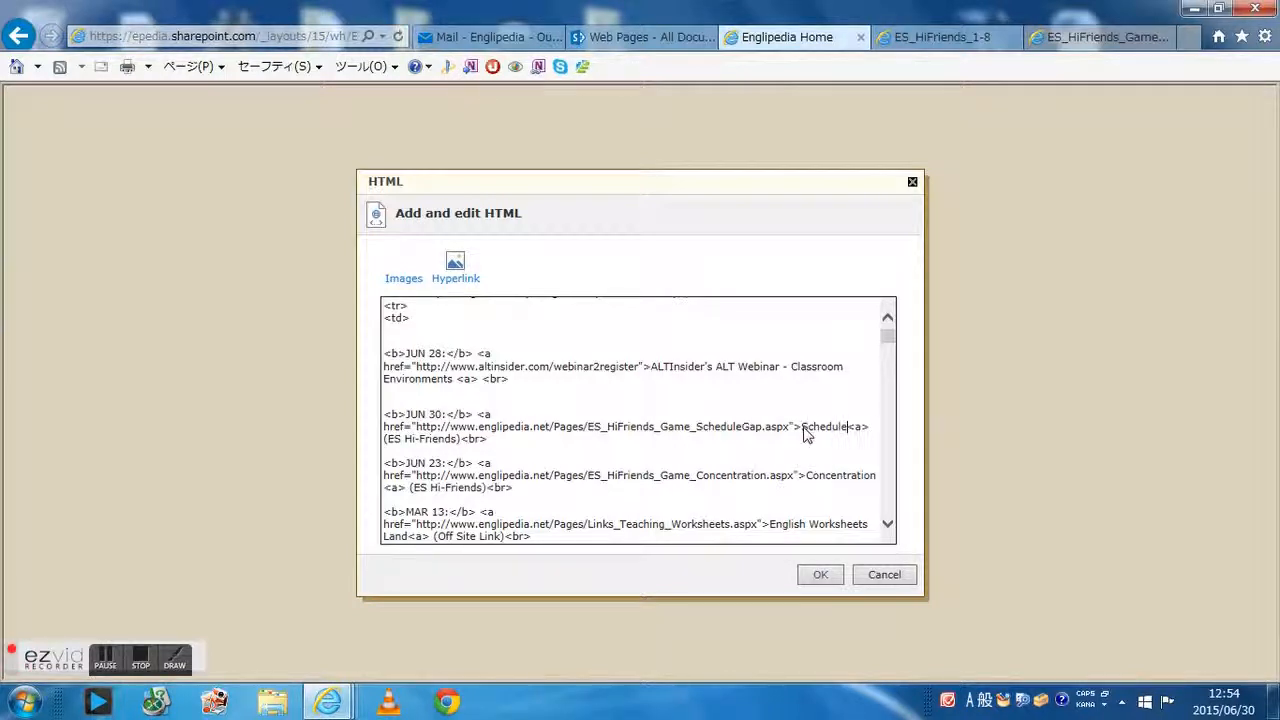
text(e Gap)
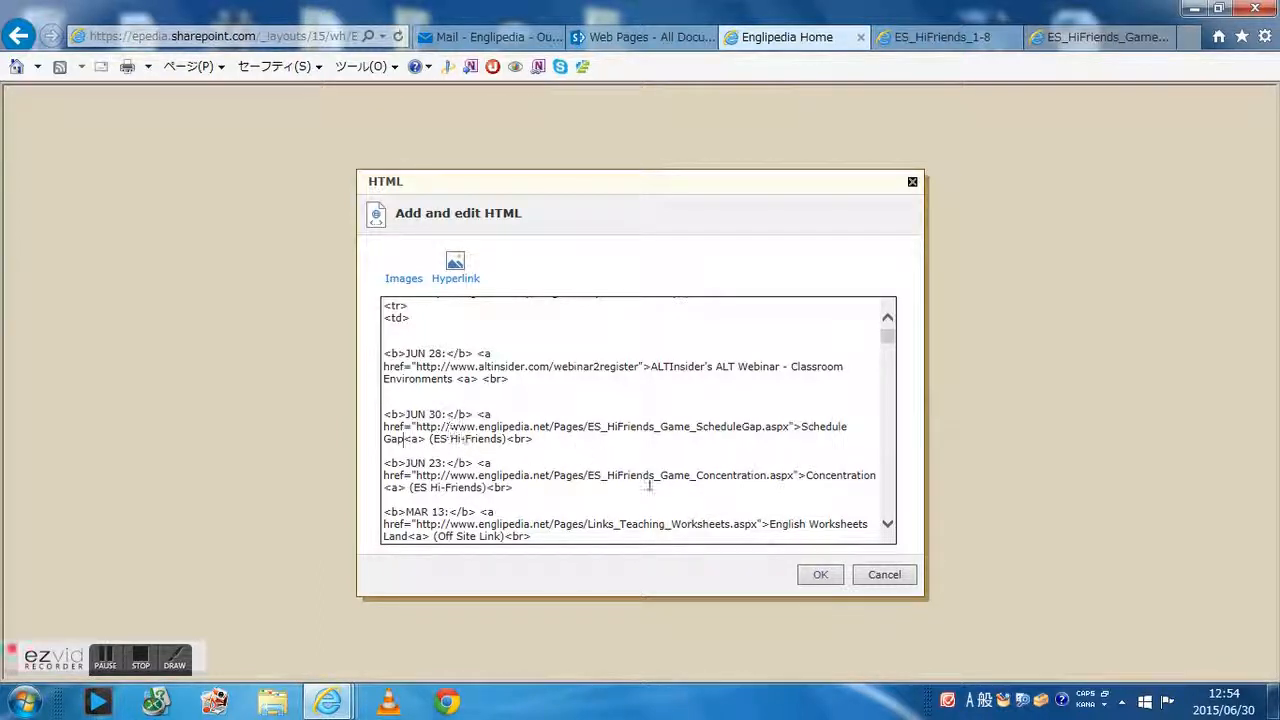
click(820, 575)
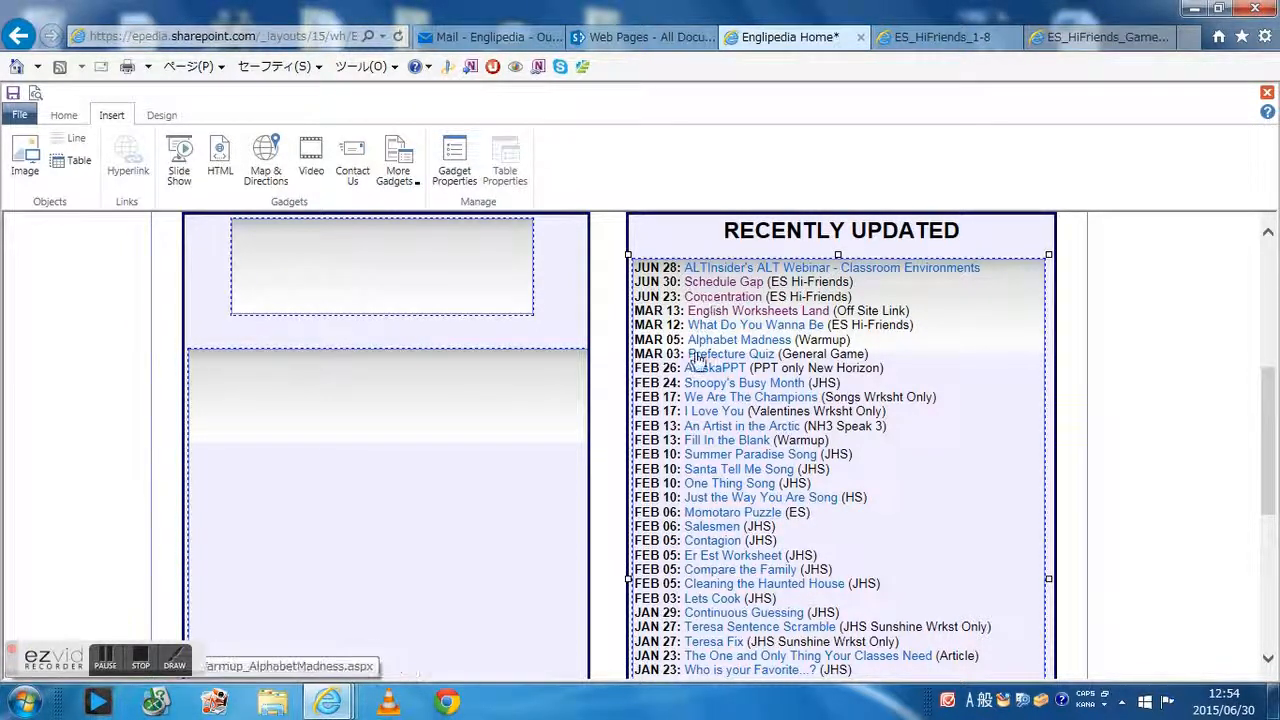
Save the edited Englipedia Home page
scroll(695, 380, up, 1)
scroll(692, 408, up, 1)
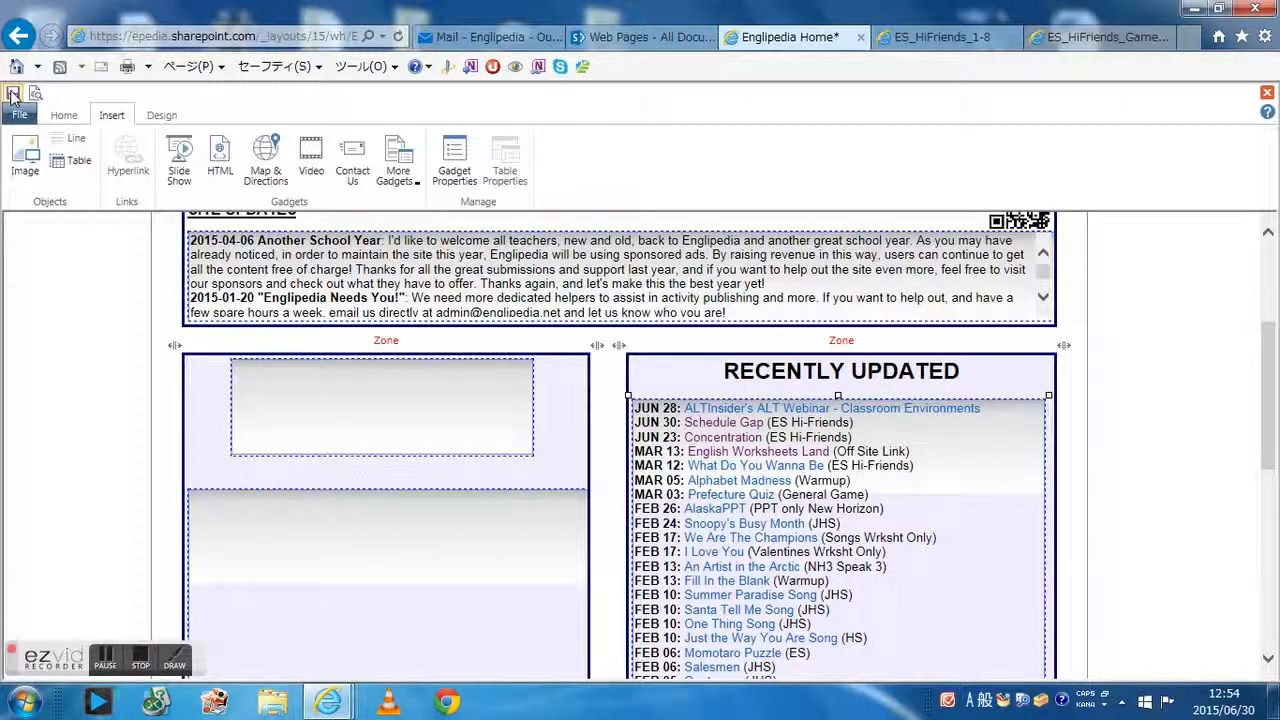
click(12, 93)
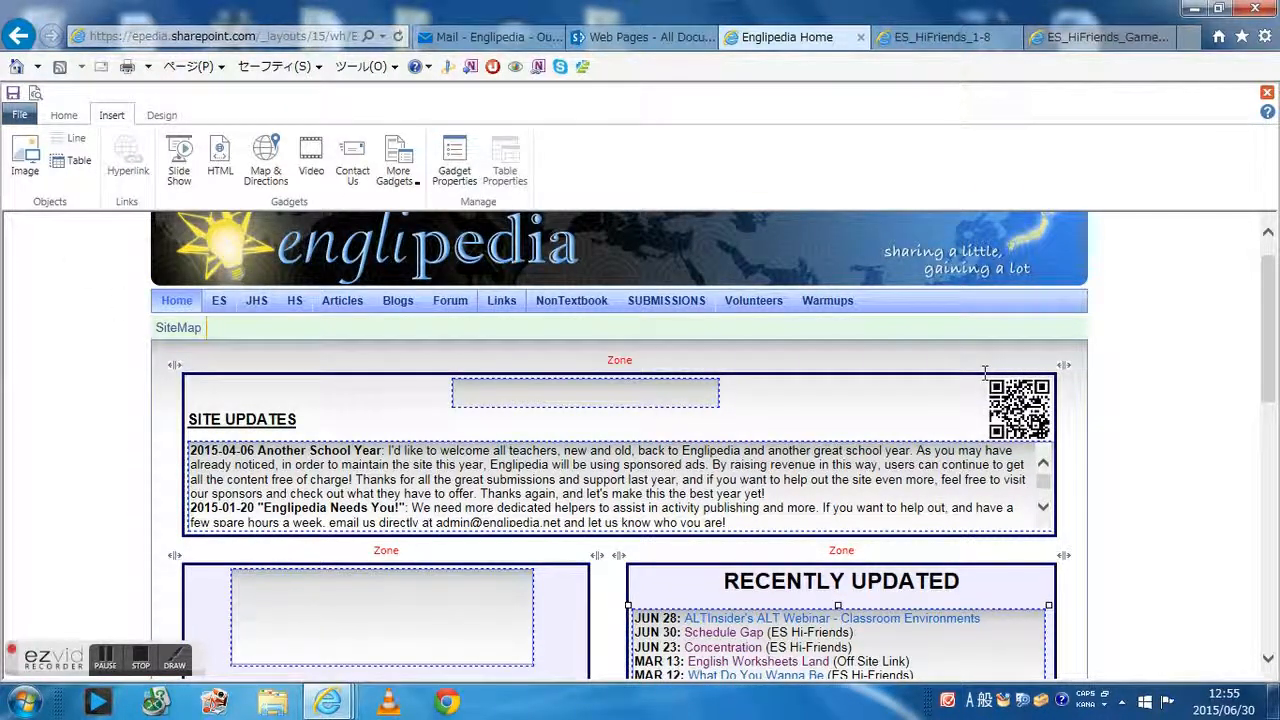
Move the What's Our Schedule Today submission email to the V-Volunteers folder
click(492, 37)
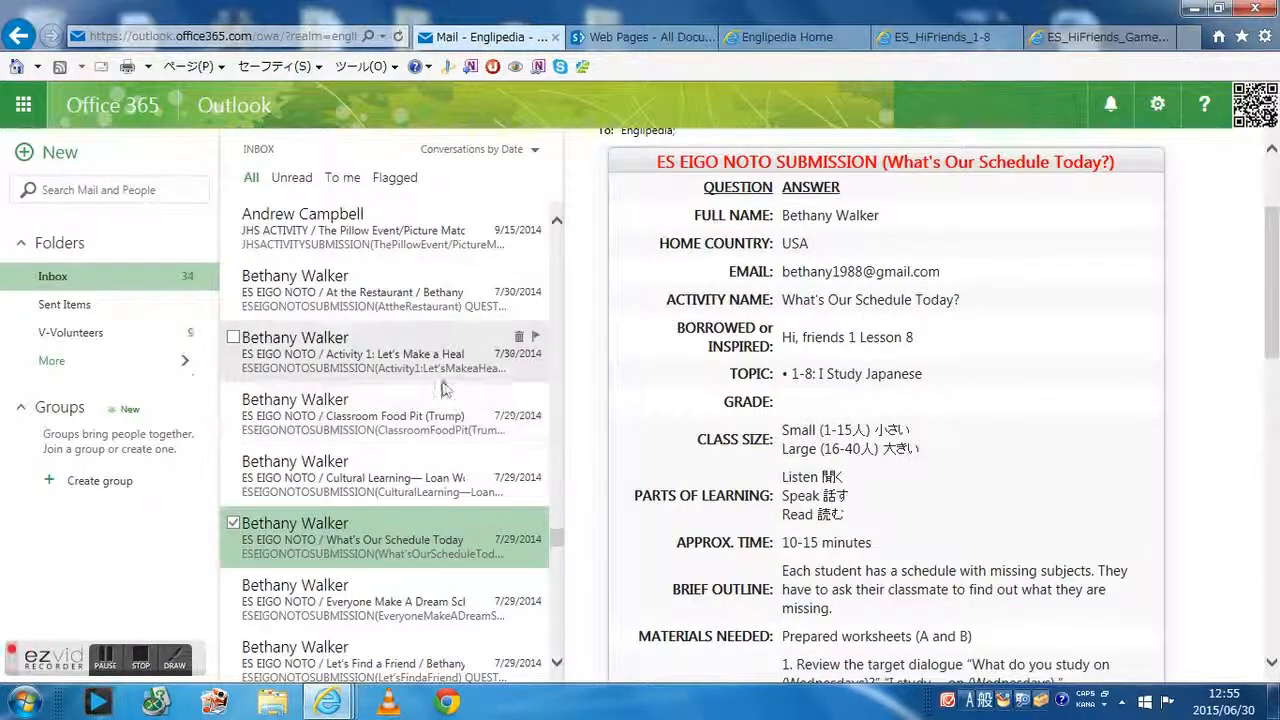
right_click(448, 542)
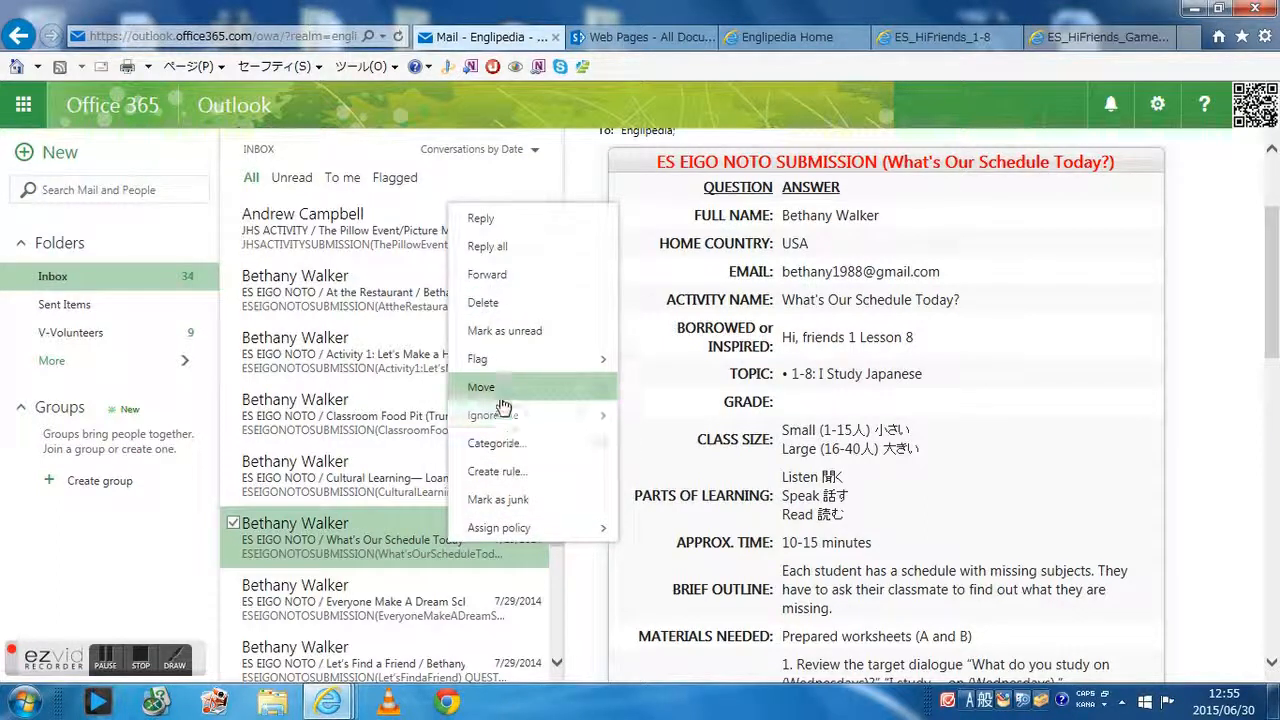
mouse_move(502, 398)
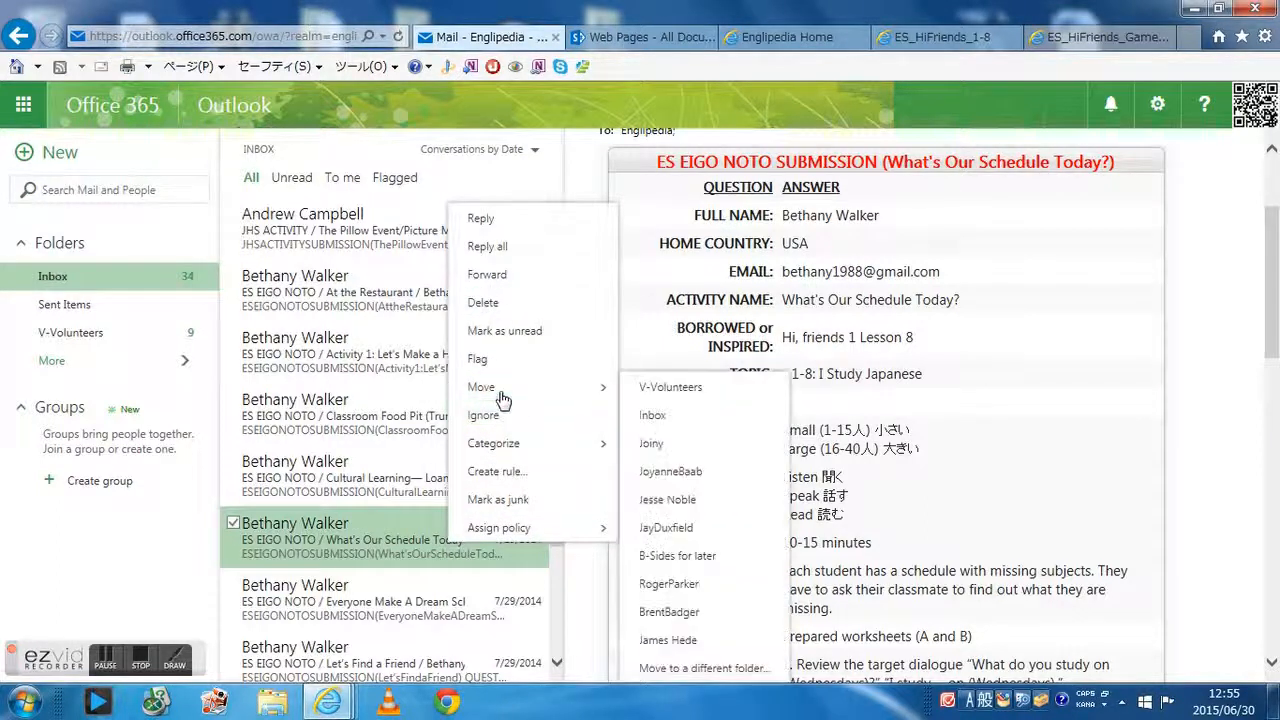
click(672, 388)
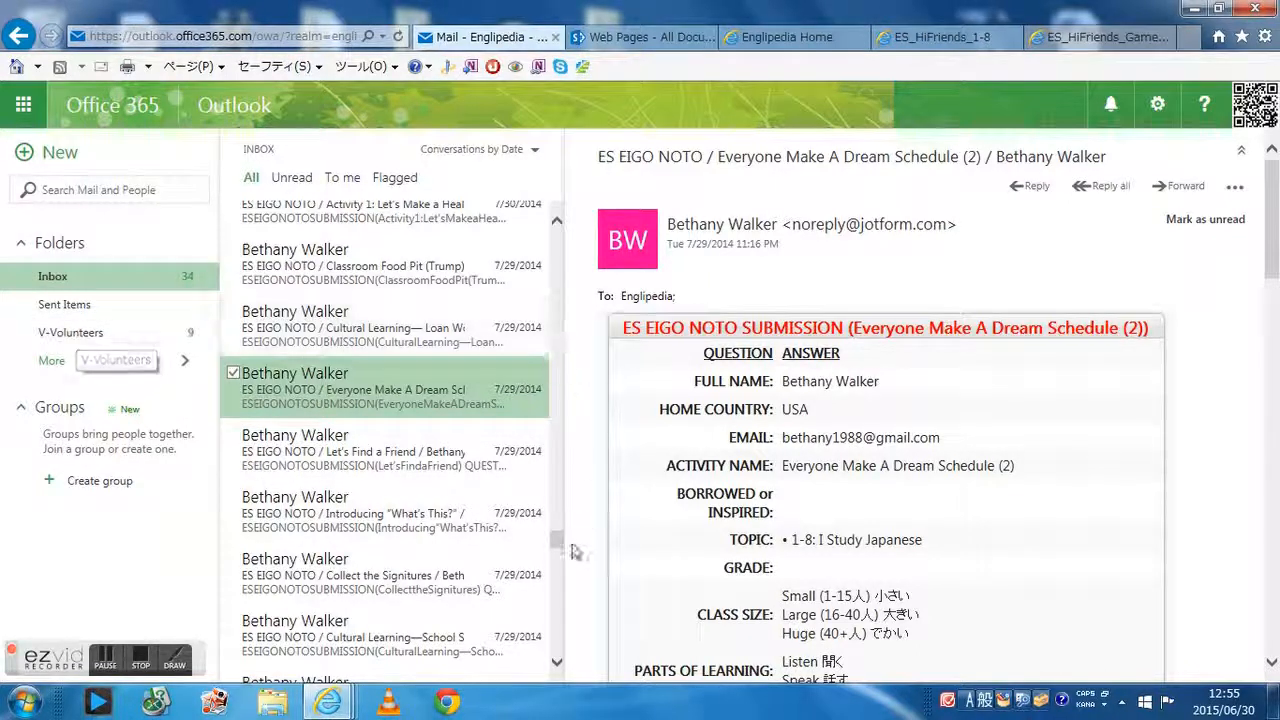
drag(558, 535, 570, 256)
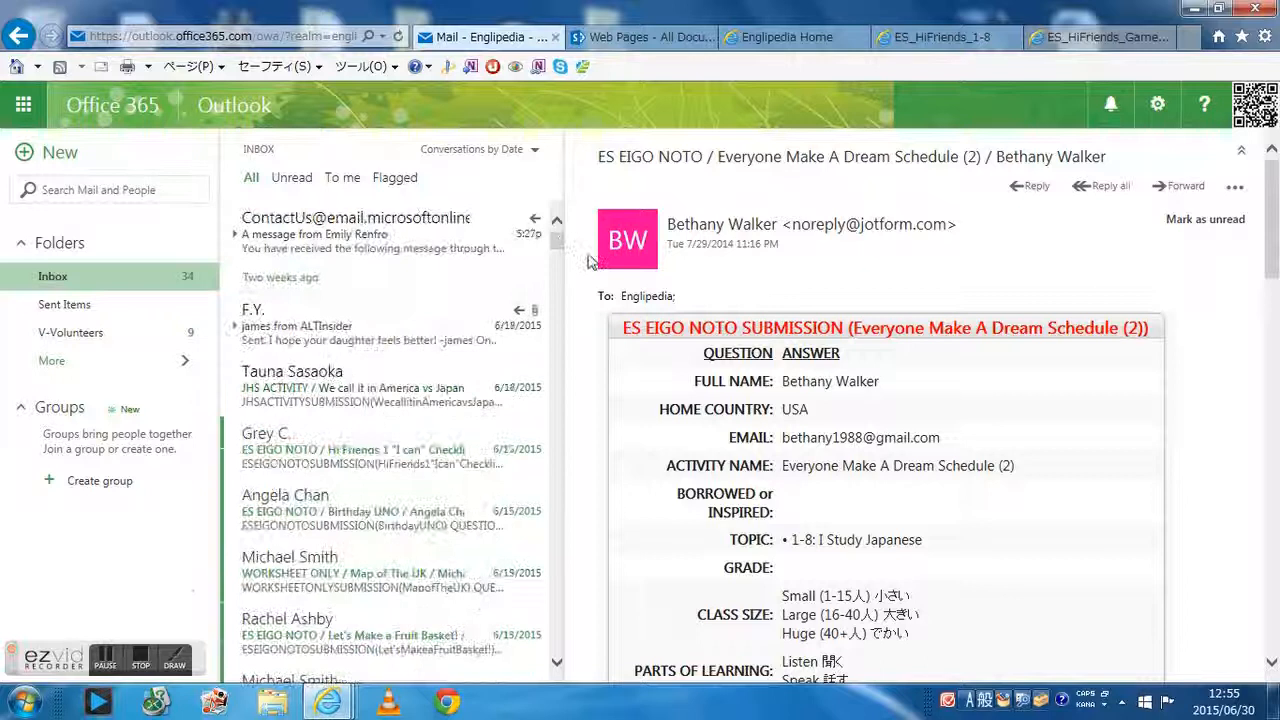
Open the public Home page and follow the new Schedule Gap link in Recently Updated
click(1088, 42)
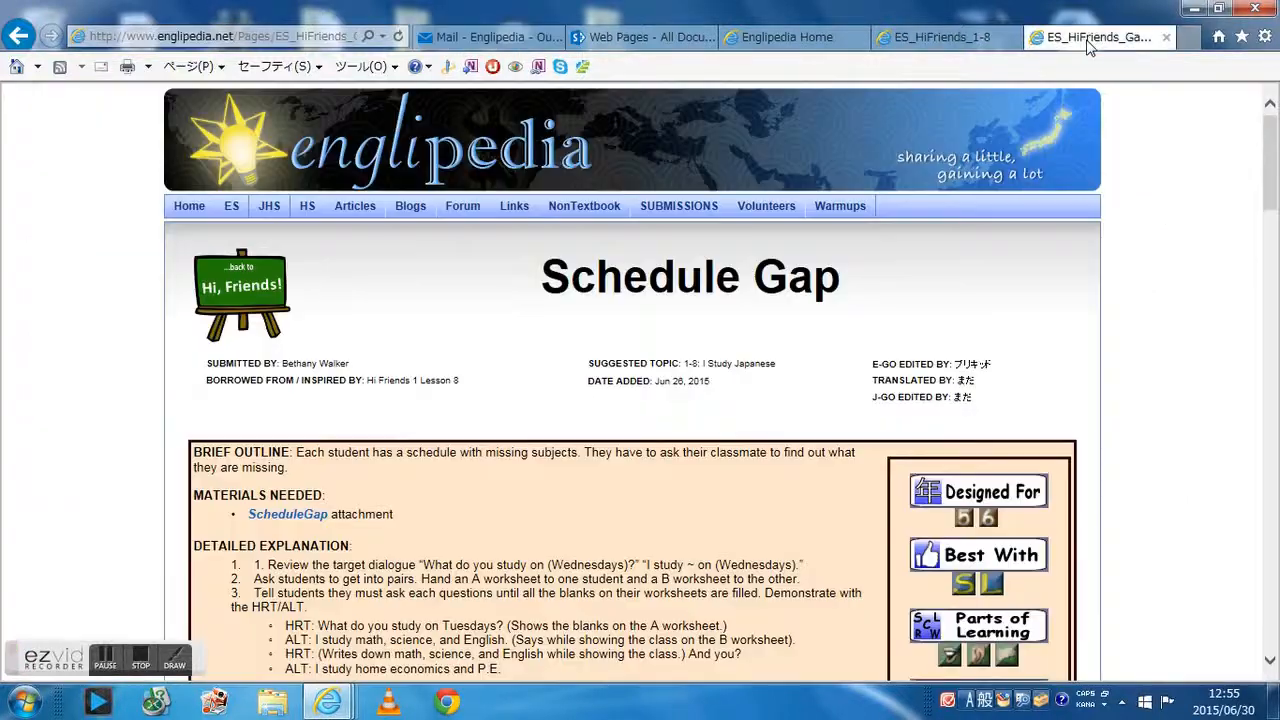
click(188, 207)
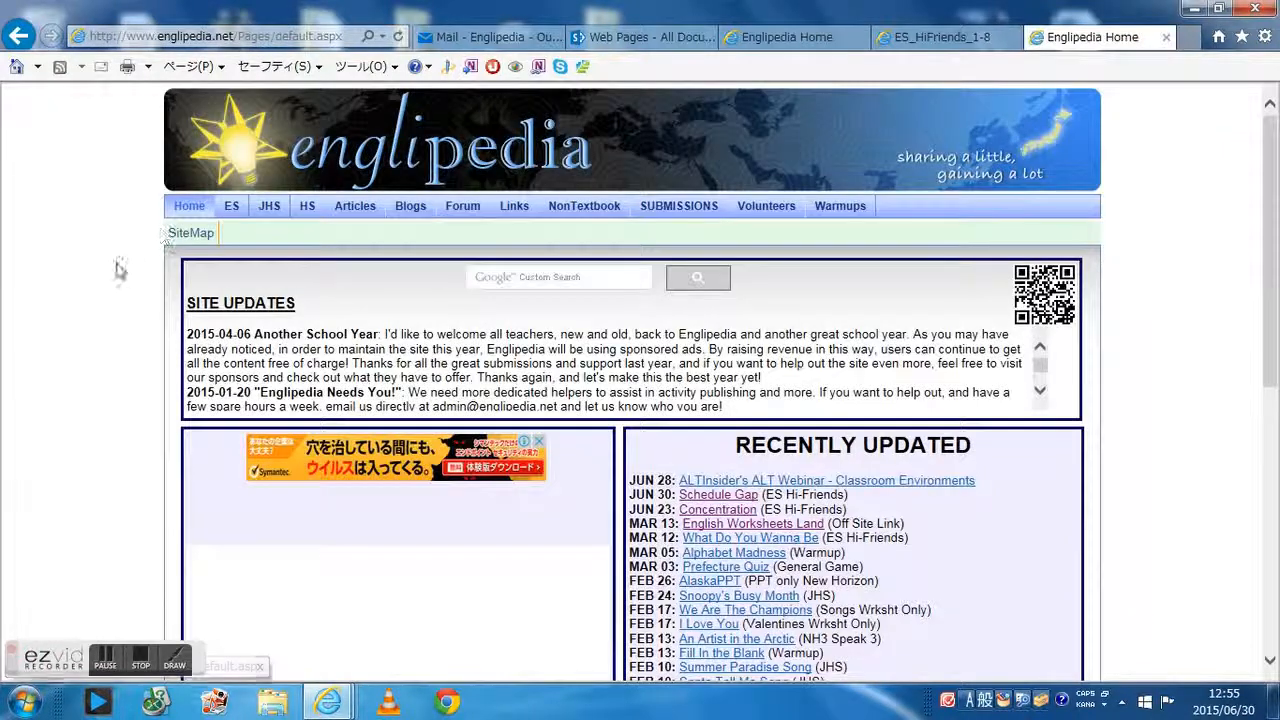
click(716, 494)
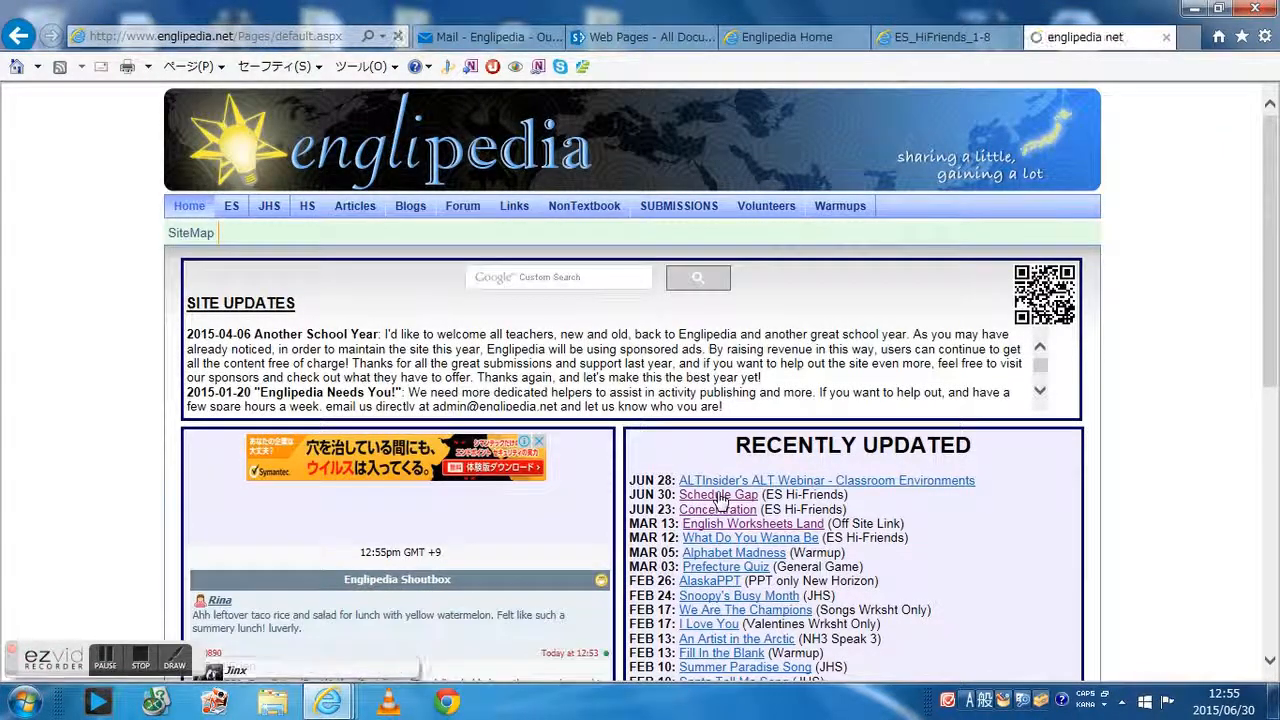
scroll(656, 404, down, 3)
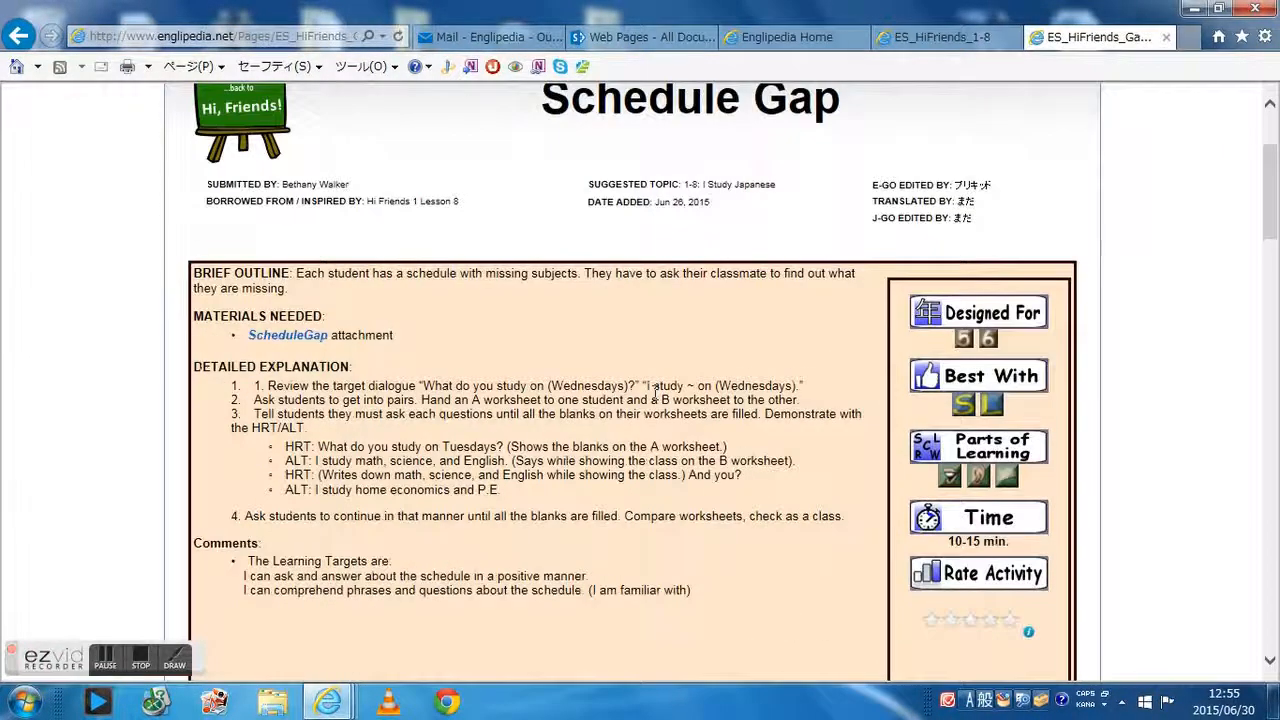
scroll(651, 405, up, 3)
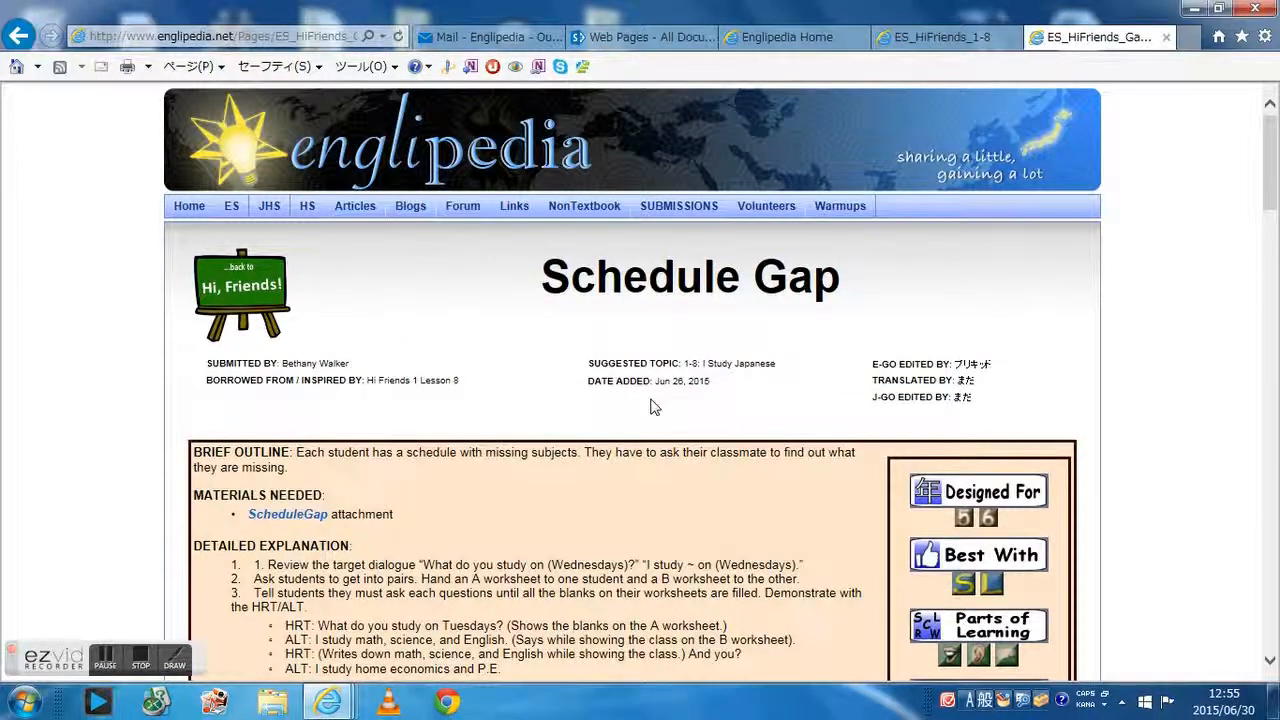
Navigate from the public Home page through ES, Hi Friends and Lesson 8 to the Schedule Gap page
click(189, 206)
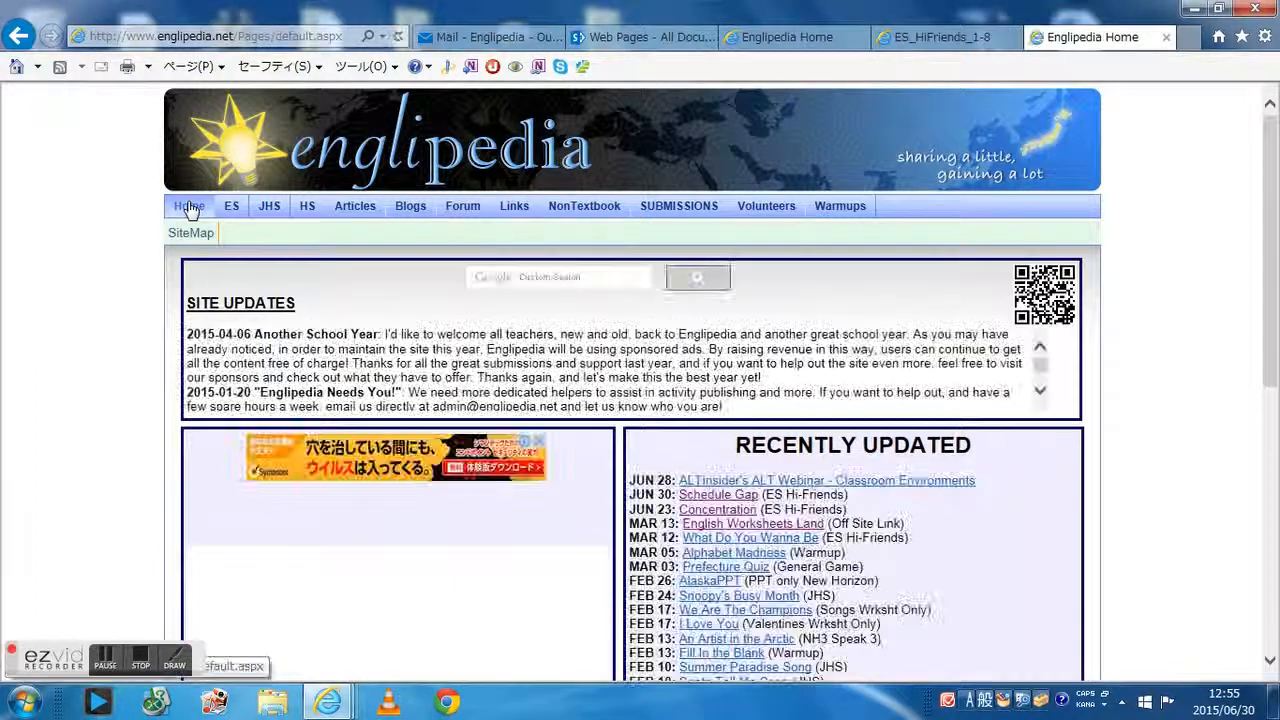
click(272, 207)
scroll(180, 530, down, 1)
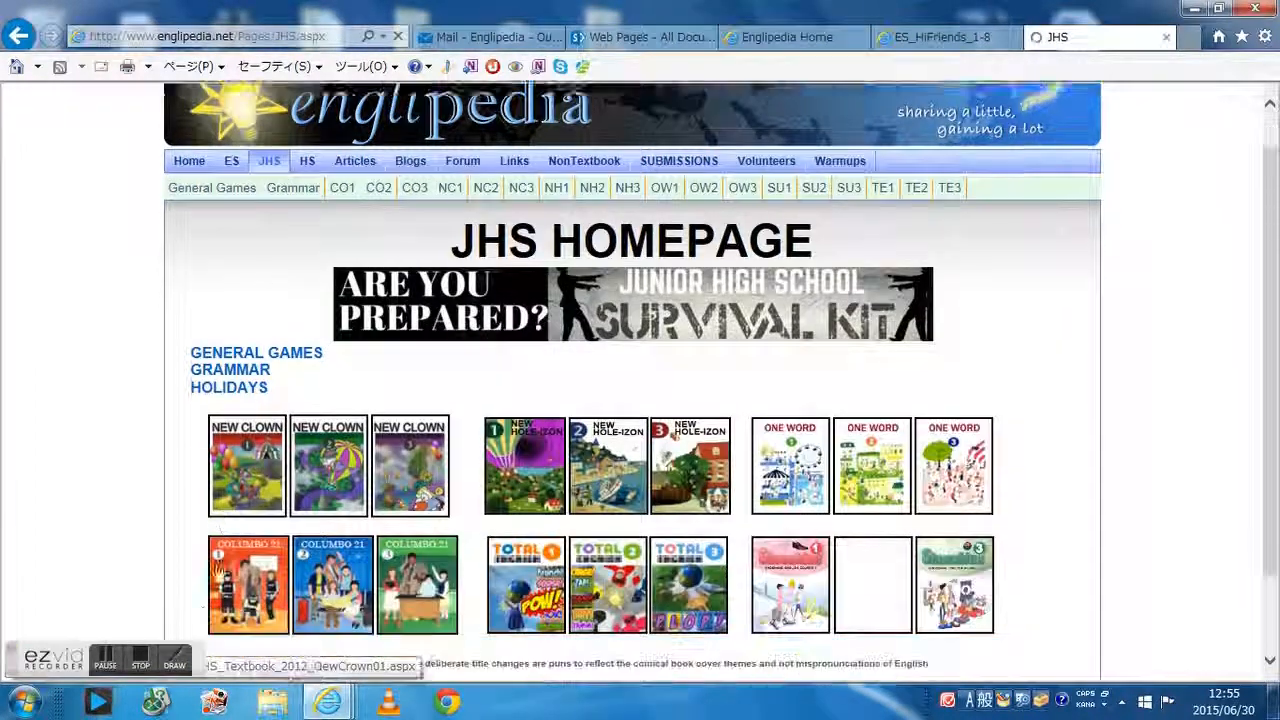
click(232, 117)
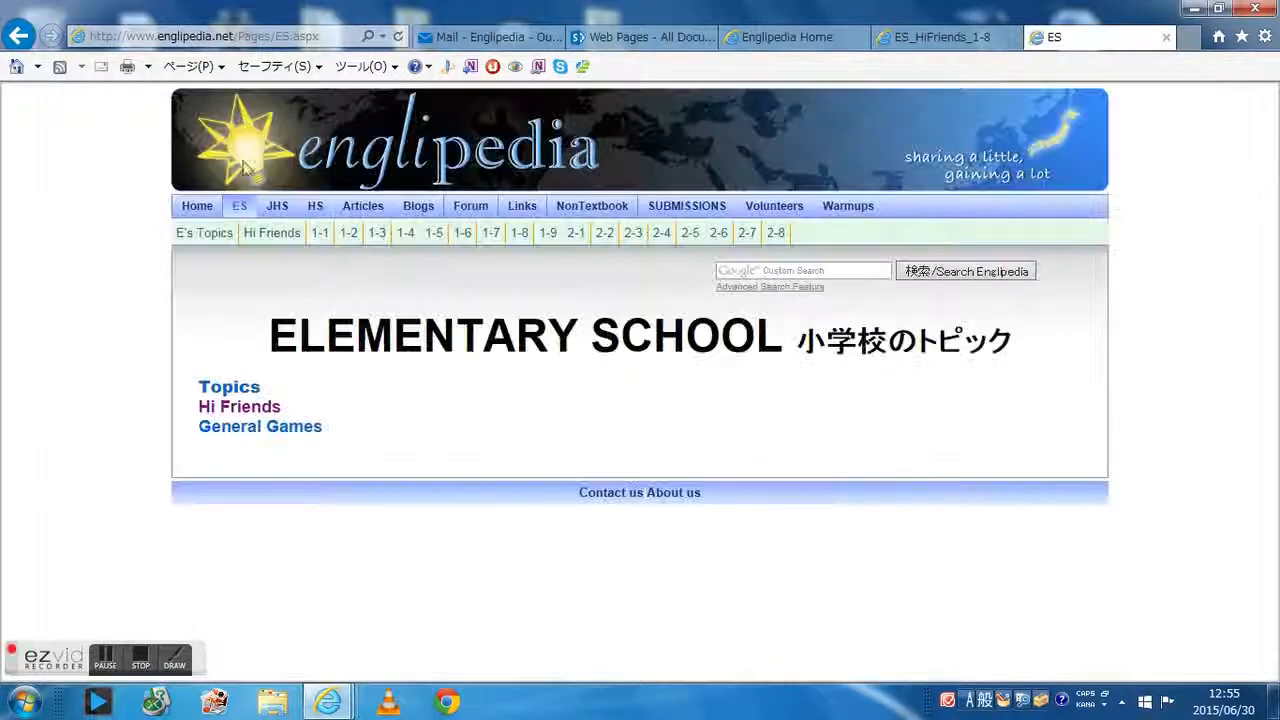
click(250, 409)
scroll(253, 418, down, 4)
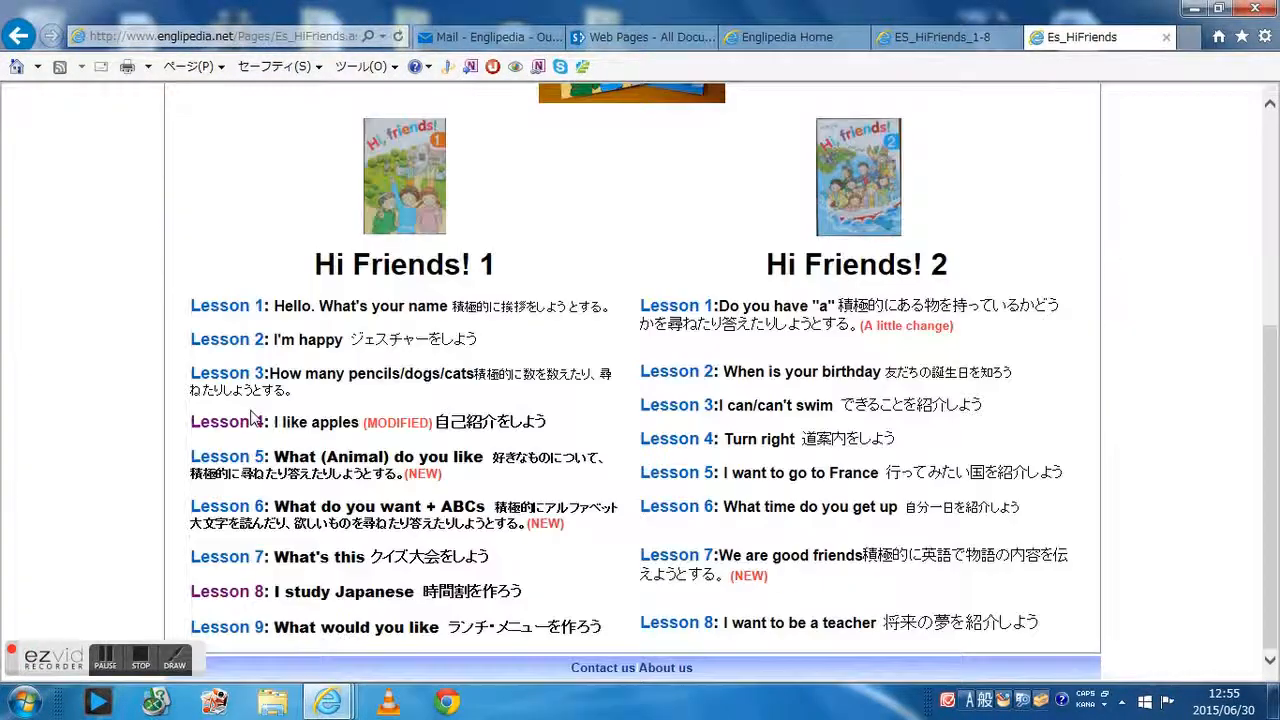
click(248, 591)
scroll(298, 510, down, 8)
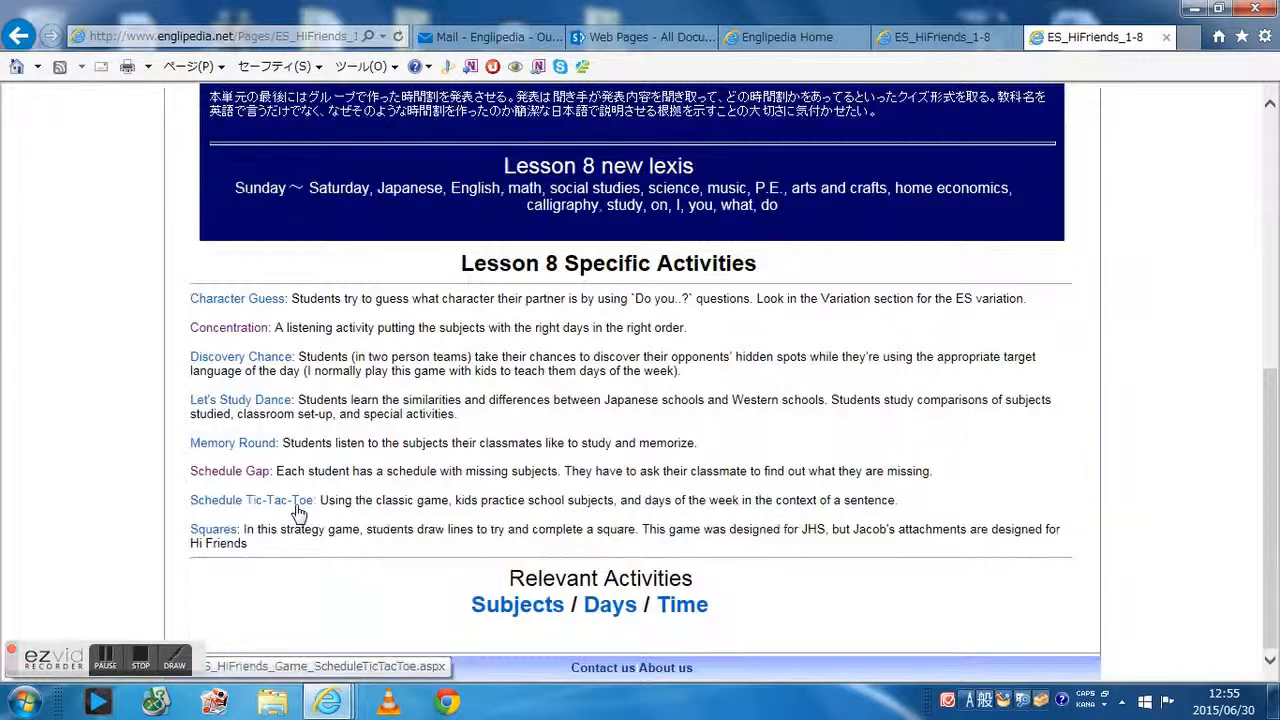
click(238, 472)
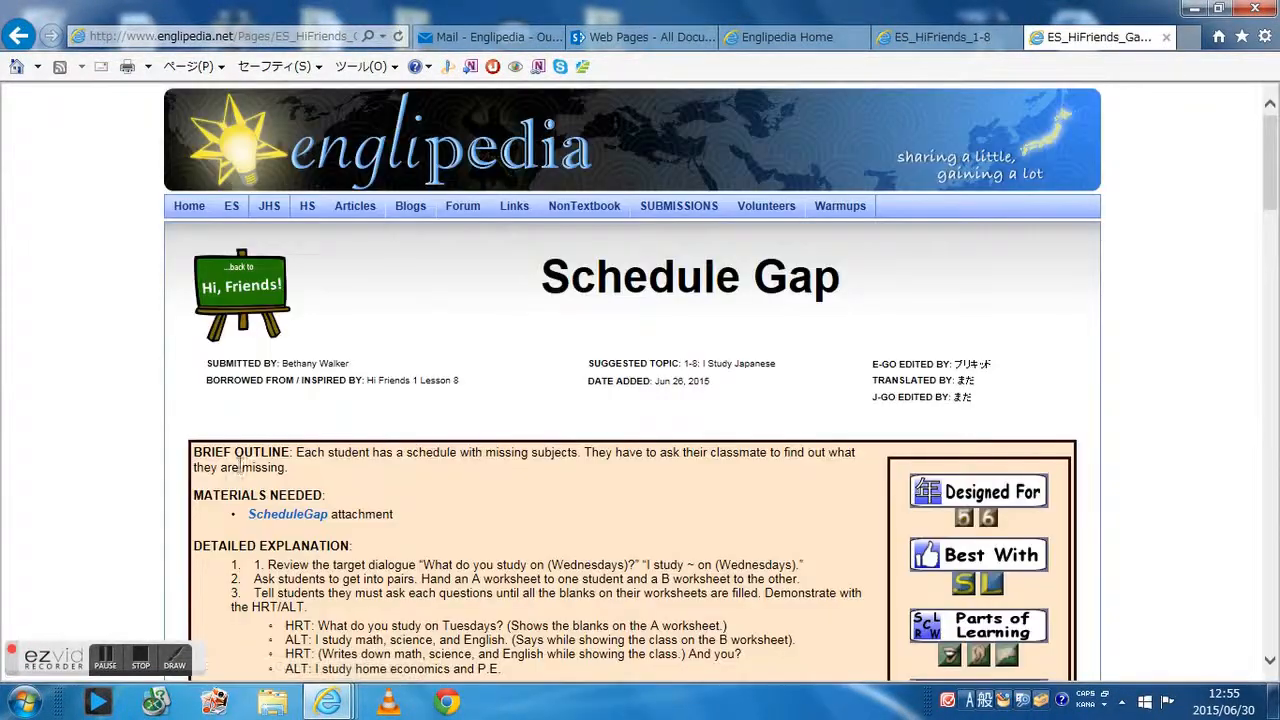
scroll(555, 408, down, 2)
scroll(555, 408, up, 2)
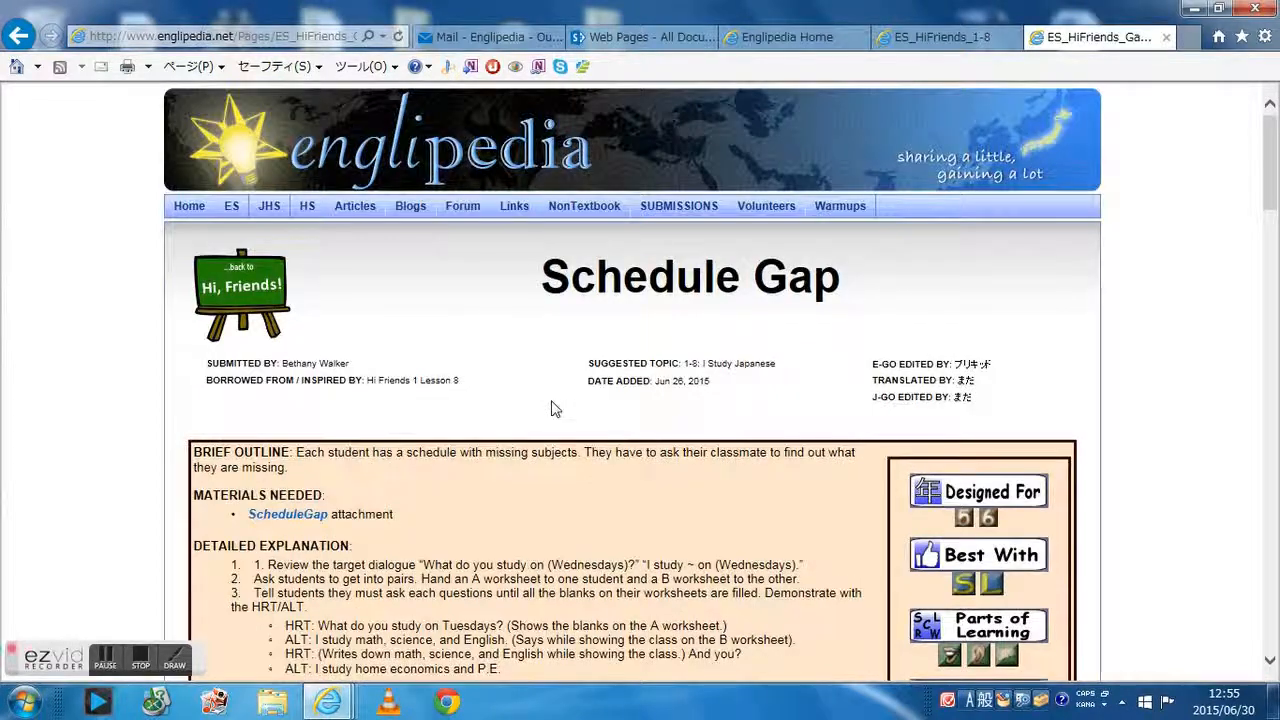